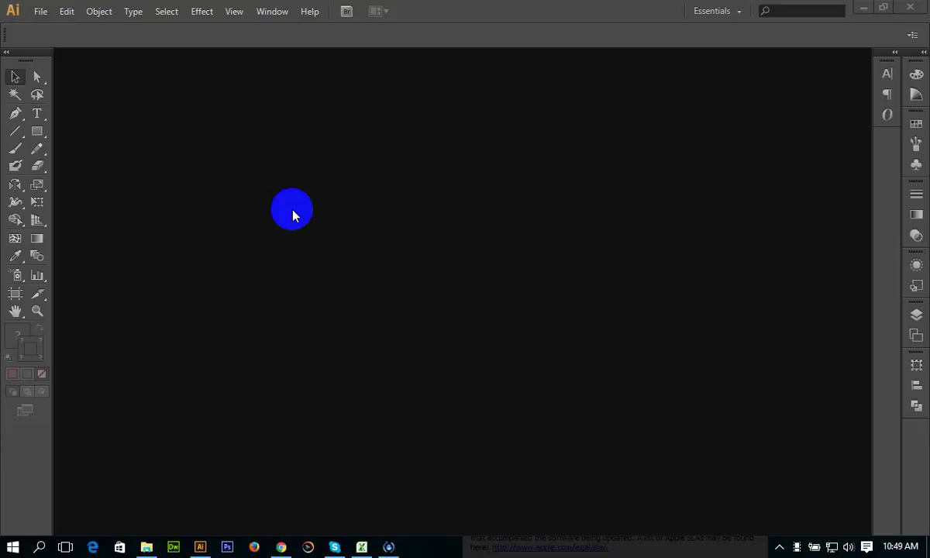
Create a new document at the default A4 size
{"action": "left_click", "coordinate": [41, 10]}
{"action": "left_click", "coordinate": [62, 31]}
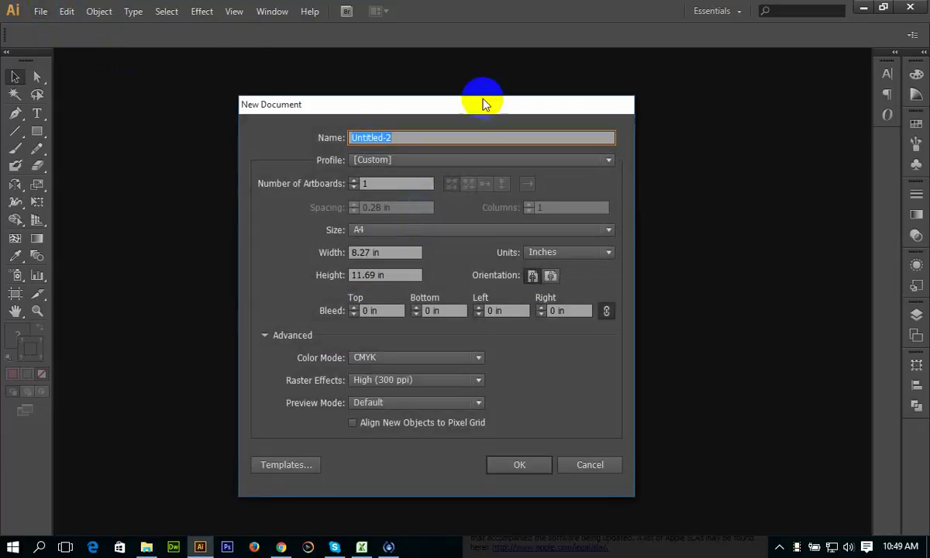
{"action": "left_click_drag", "start_coordinate": [482, 101], "coordinate": [516, 102]}
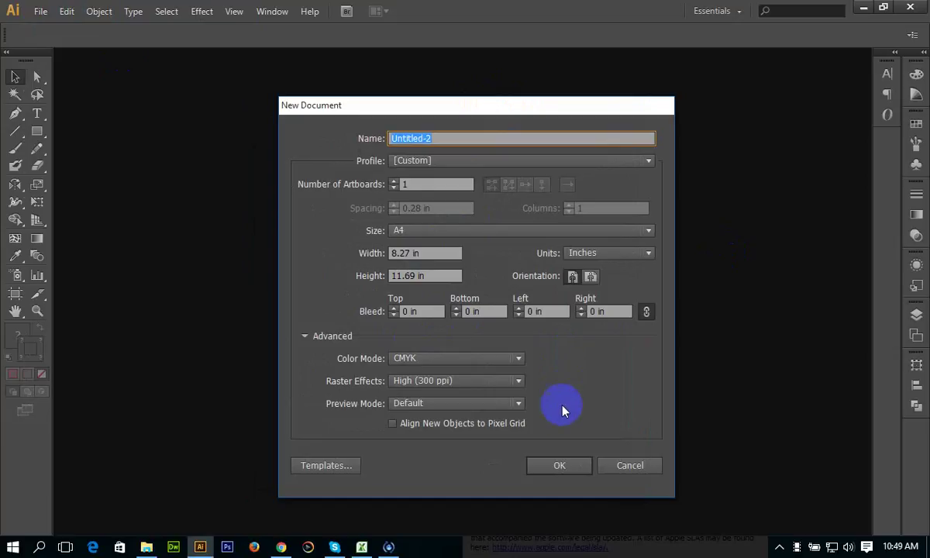
{"action": "left_click", "coordinate": [560, 466]}
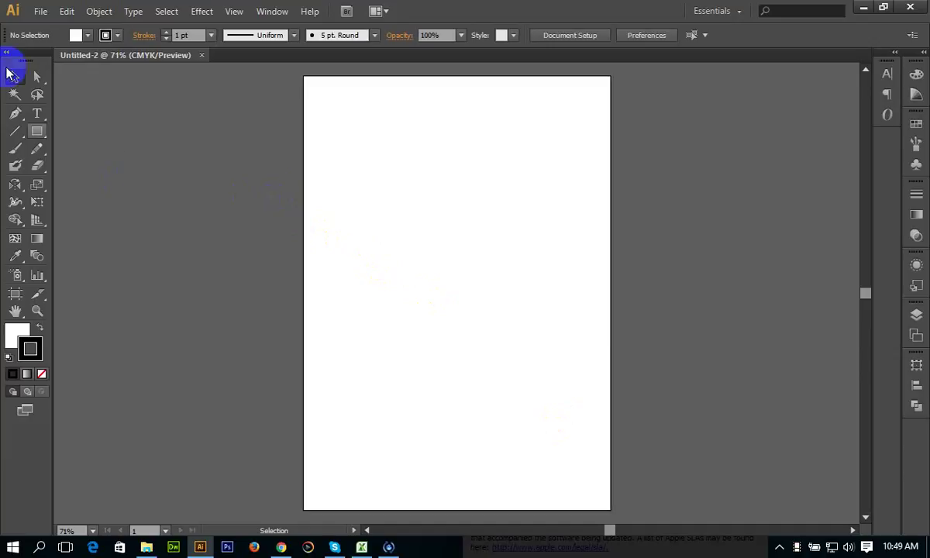
Reset the colours to the default white fill and black stroke, ready to draw with the Pen tool
{"action": "left_click", "coordinate": [6, 350]}
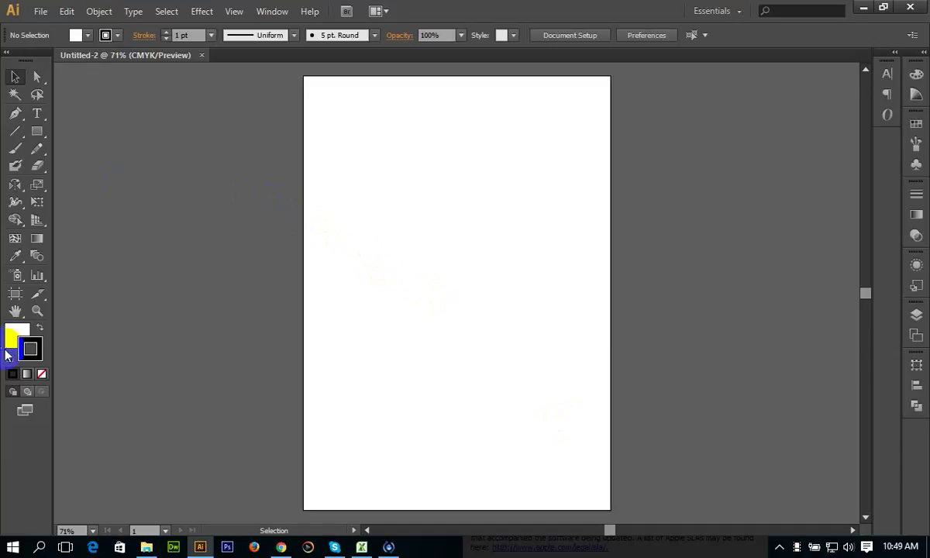
{"action": "left_click", "coordinate": [42, 375]}
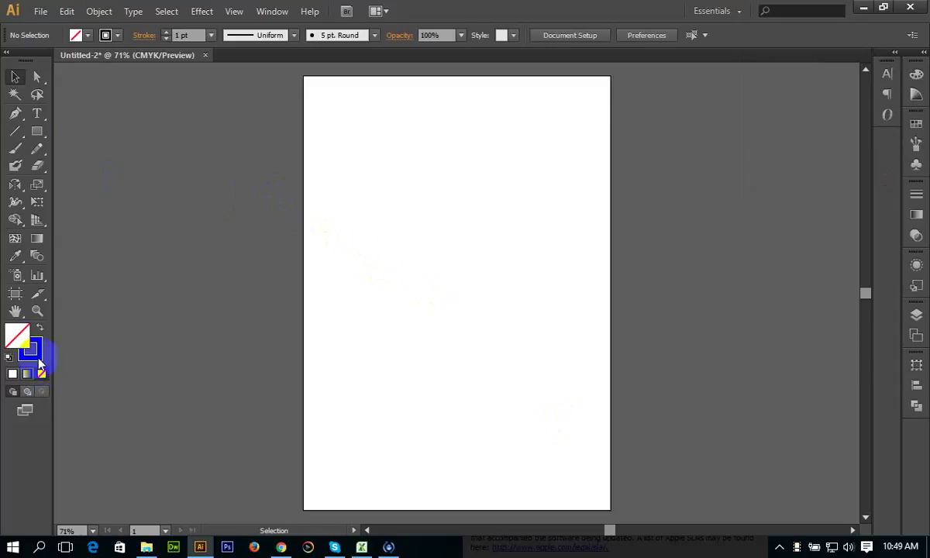
{"action": "left_click", "coordinate": [22, 333]}
{"action": "left_click", "coordinate": [13, 374]}
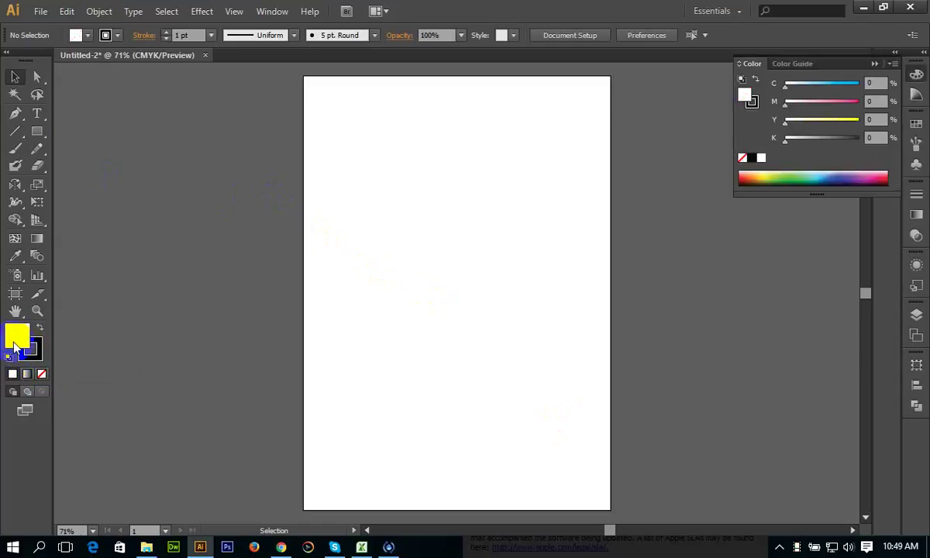
{"action": "left_click", "coordinate": [9, 357]}
{"action": "left_click", "coordinate": [15, 114]}
Draw a single curved stroke with the Pen tool and select it
{"action": "left_click", "coordinate": [457, 188]}
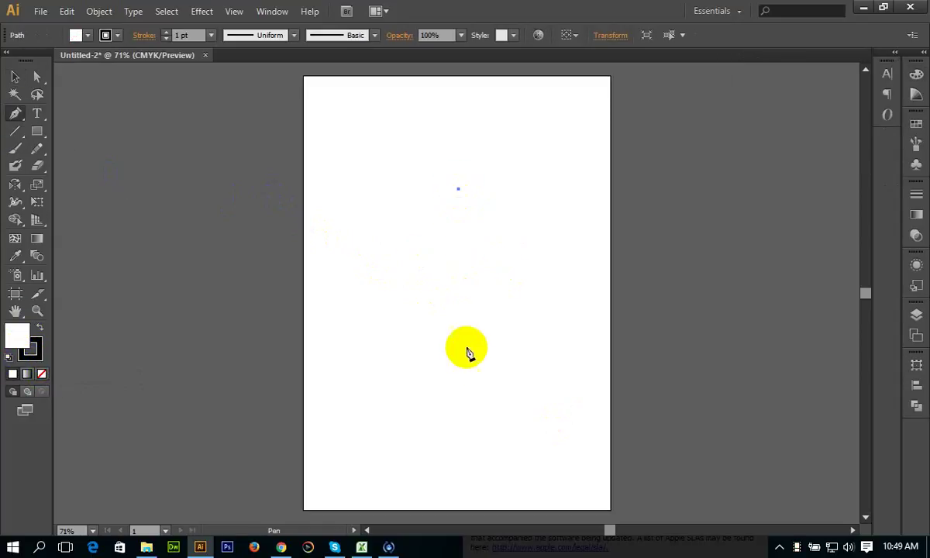
{"action": "left_click_drag", "start_coordinate": [457, 359], "coordinate": [562, 393]}
{"action": "left_click", "coordinate": [18, 76]}
{"action": "mouse_move", "coordinate": [375, 180]}
{"action": "left_mouse_down"}
{"action": "mouse_move", "coordinate": [443, 312]}
{"action": "mouse_move", "coordinate": [518, 286]}
{"action": "left_mouse_up"}
Reflect a copy of the curve at -90° and move it against the original to form a teardrop
{"action": "right_click", "coordinate": [509, 264]}
{"action": "mouse_move", "coordinate": [554, 449]}
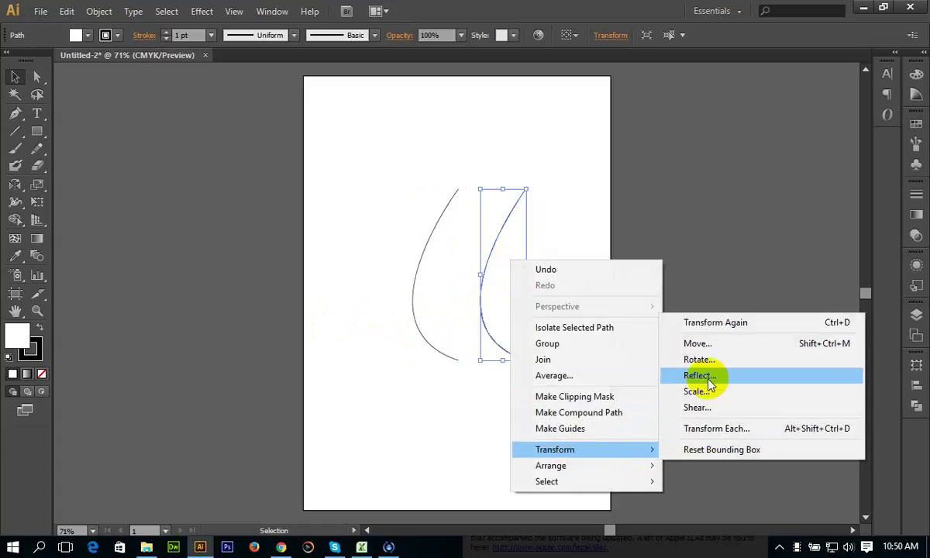
{"action": "left_click", "coordinate": [700, 376]}
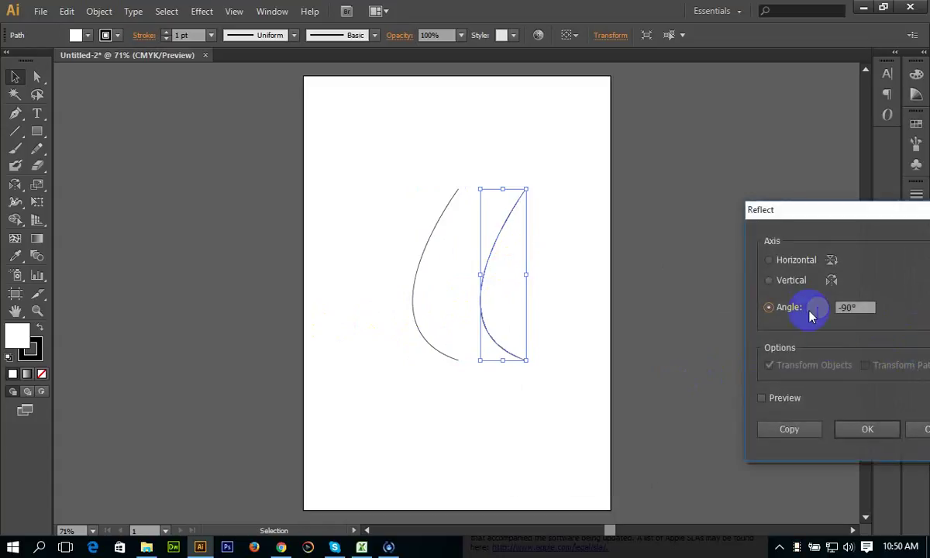
{"action": "left_click", "coordinate": [762, 398]}
{"action": "left_click", "coordinate": [867, 428]}
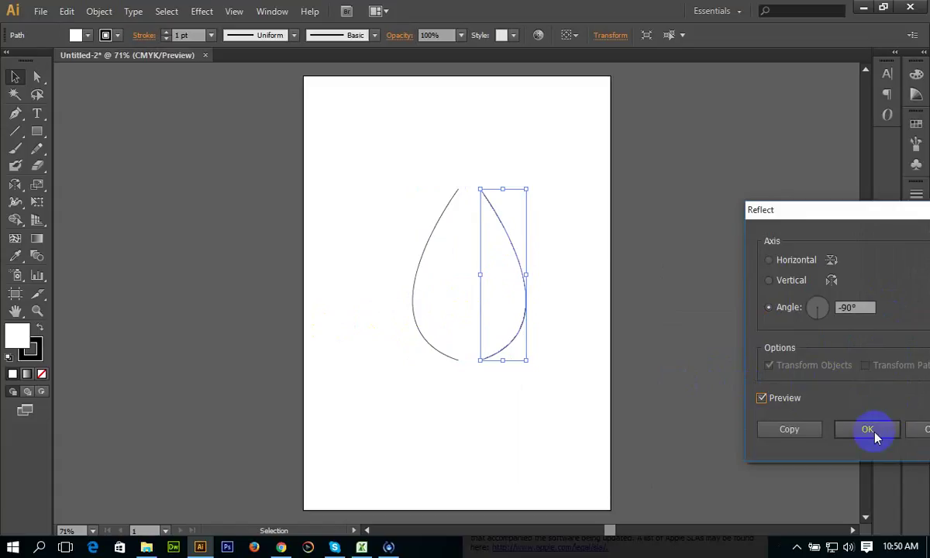
{"action": "left_click_drag", "start_coordinate": [509, 277], "coordinate": [474, 276]}
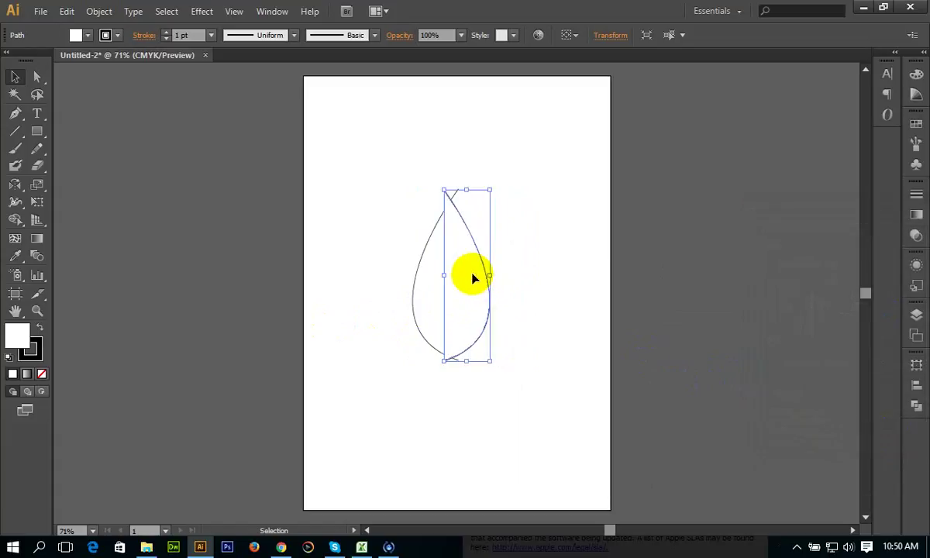
Select both teardrop halves and set their fill to None
{"action": "left_click", "coordinate": [546, 259]}
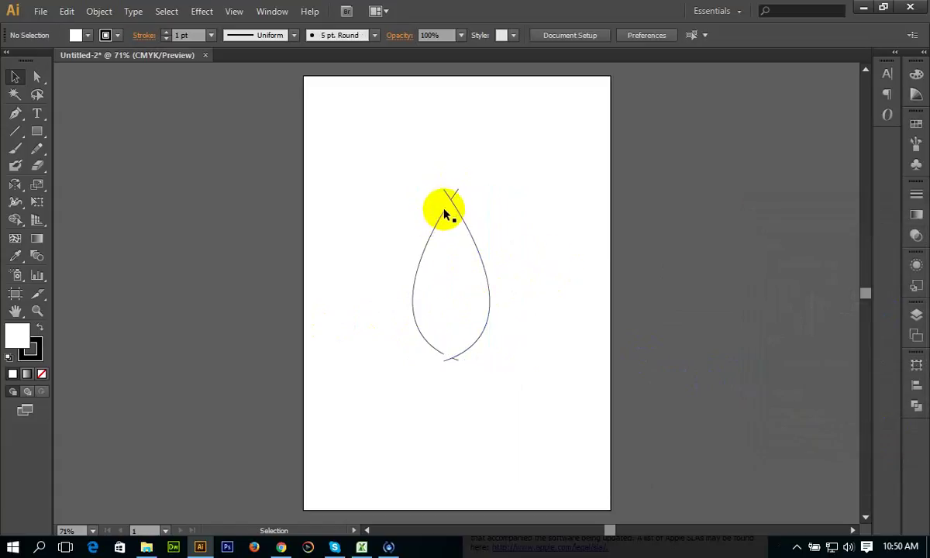
{"action": "left_click_drag", "start_coordinate": [419, 181], "coordinate": [533, 242]}
{"action": "left_click", "coordinate": [33, 351]}
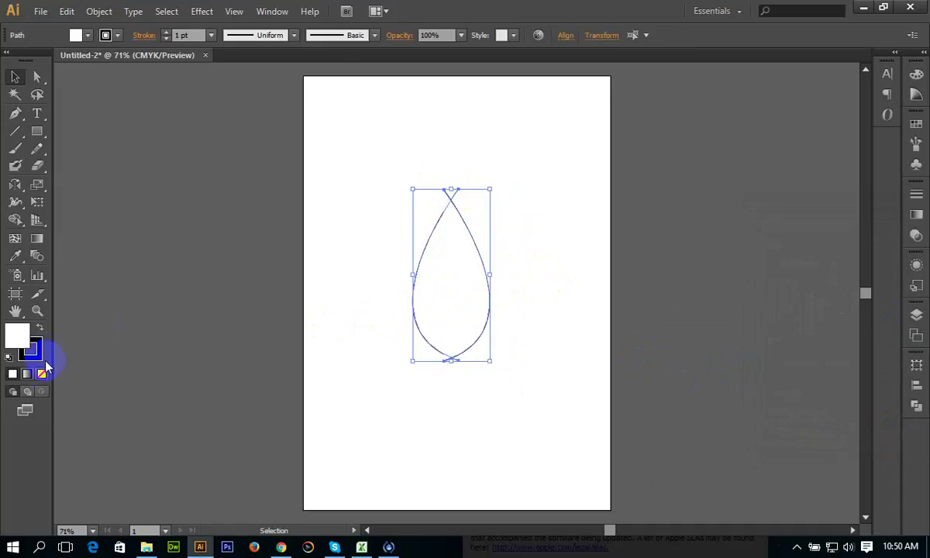
{"action": "left_click", "coordinate": [43, 373]}
{"action": "left_click", "coordinate": [158, 333]}
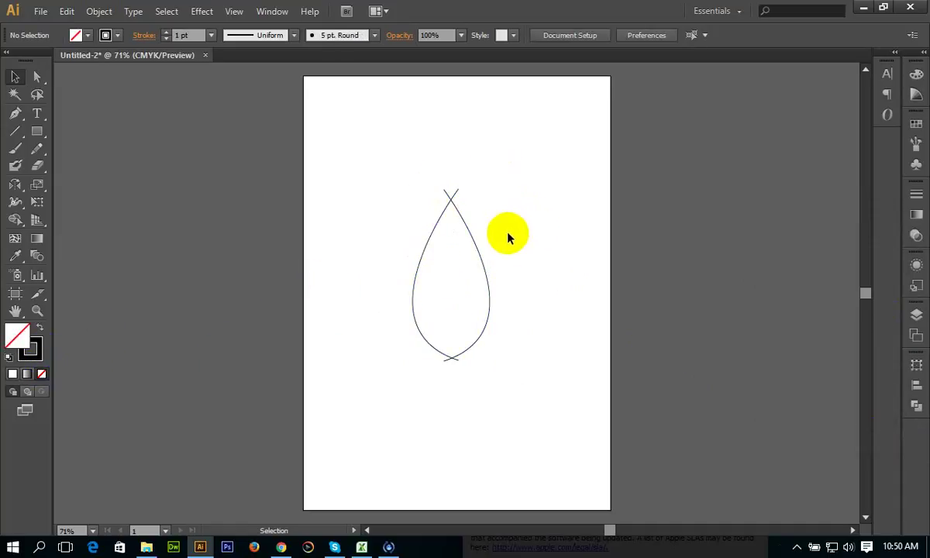
Select the whole teardrop outline and delete it
{"action": "key", "text": "ctrl+a"}
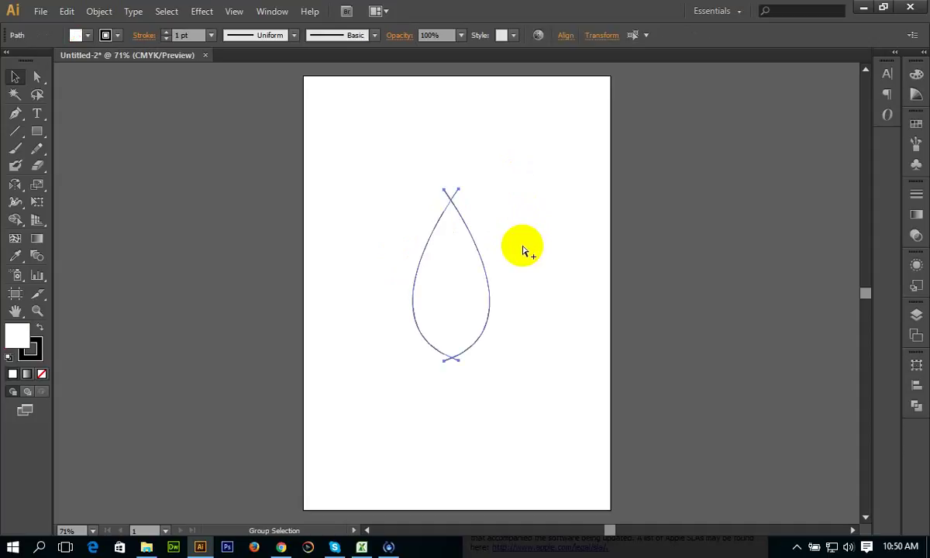
{"action": "left_click", "coordinate": [16, 76]}
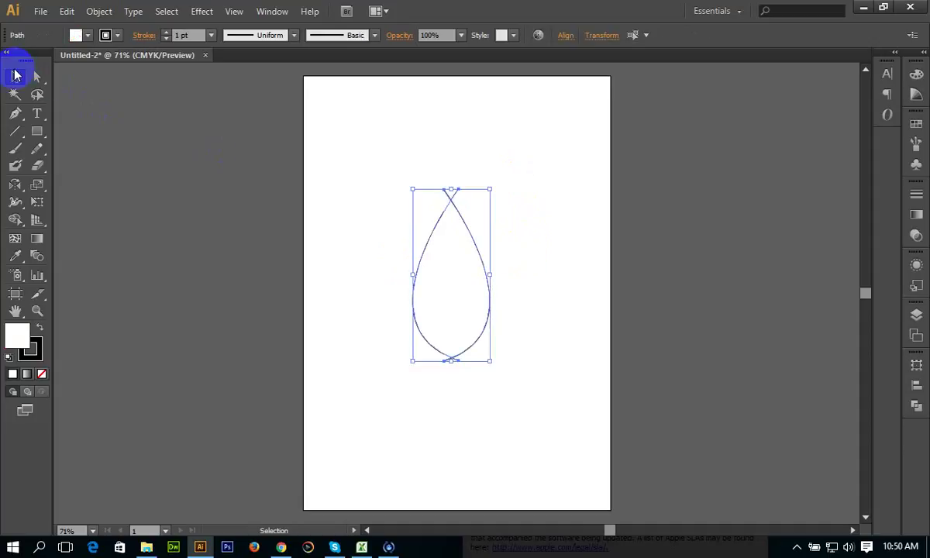
{"action": "left_click_drag", "start_coordinate": [437, 183], "coordinate": [514, 254]}
{"action": "key", "text": "Delete"}
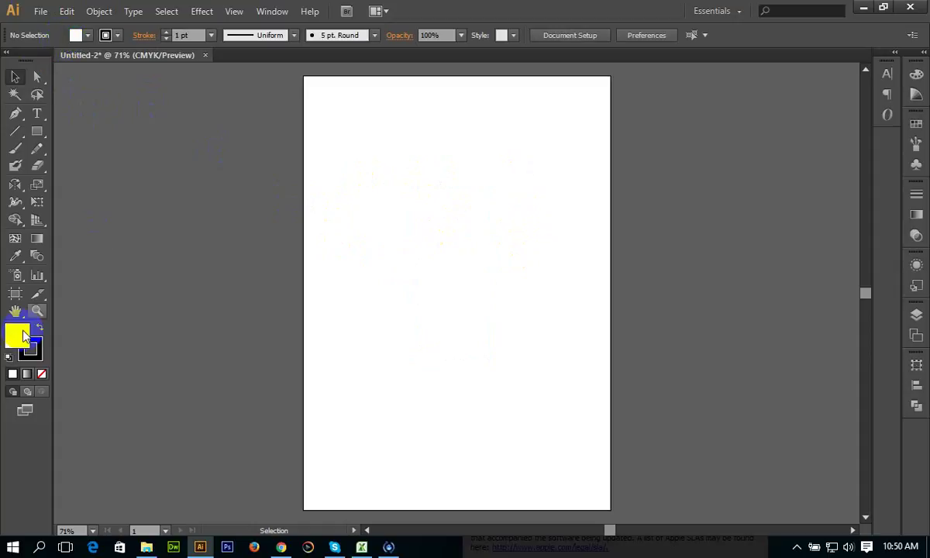
With fill set to None, pen a C-shaped curve from a top anchor down to a bottom anchor
{"action": "left_click", "coordinate": [41, 374]}
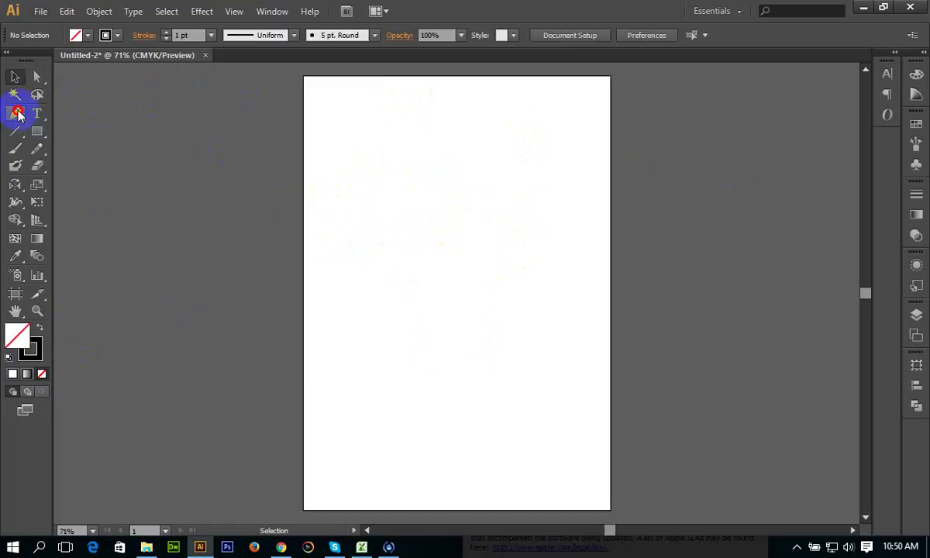
{"action": "left_click_drag", "start_coordinate": [17, 113], "coordinate": [79, 114]}
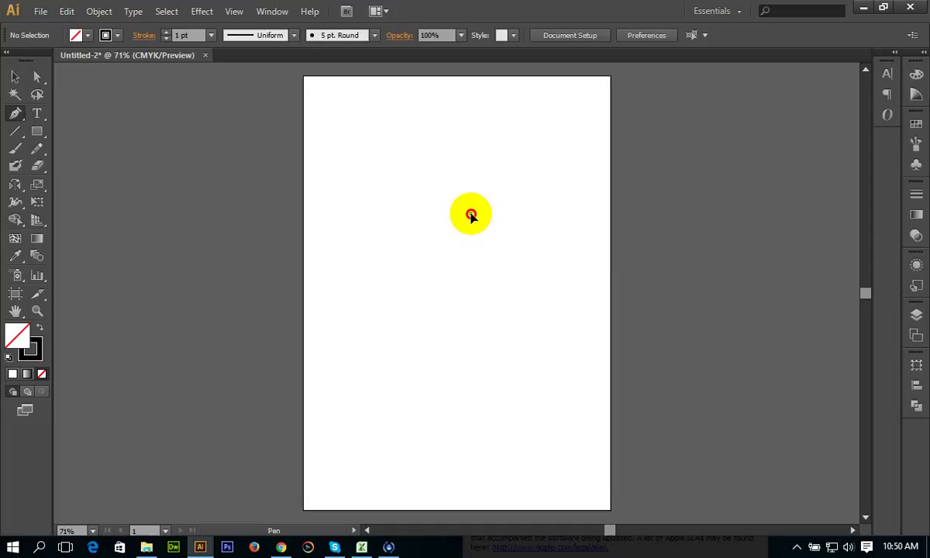
{"action": "left_click_drag", "start_coordinate": [412, 178], "coordinate": [369, 151]}
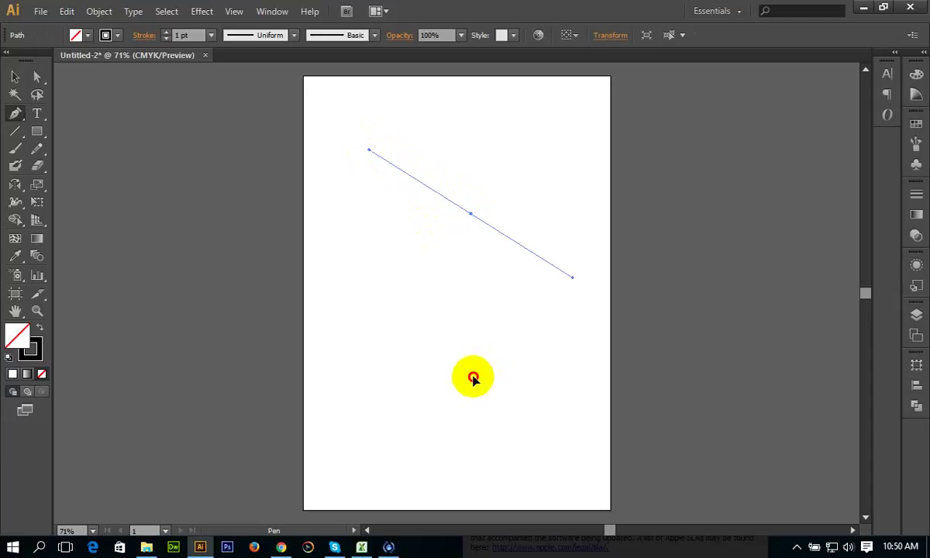
{"action": "left_click", "coordinate": [472, 377]}
{"action": "left_click_drag", "start_coordinate": [473, 378], "coordinate": [555, 352]}
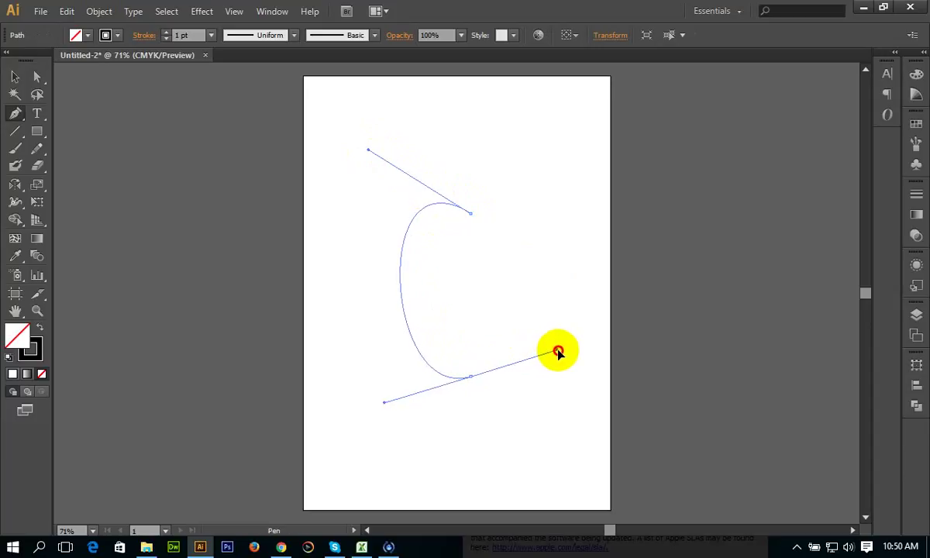
{"action": "left_click_drag", "start_coordinate": [555, 352], "coordinate": [556, 352]}
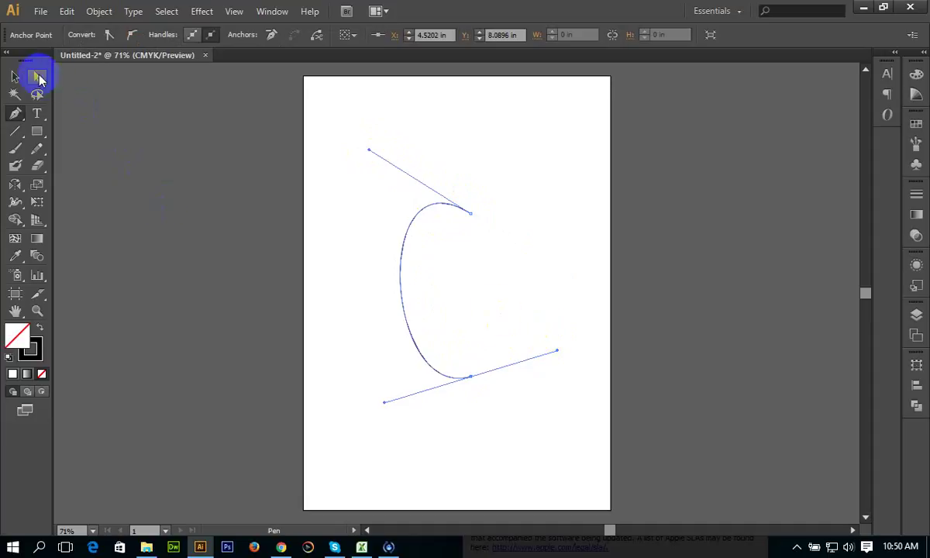
Drag the top and bottom anchors' direction handles to widen the curve
{"action": "left_click_drag", "start_coordinate": [38, 78], "coordinate": [83, 78]}
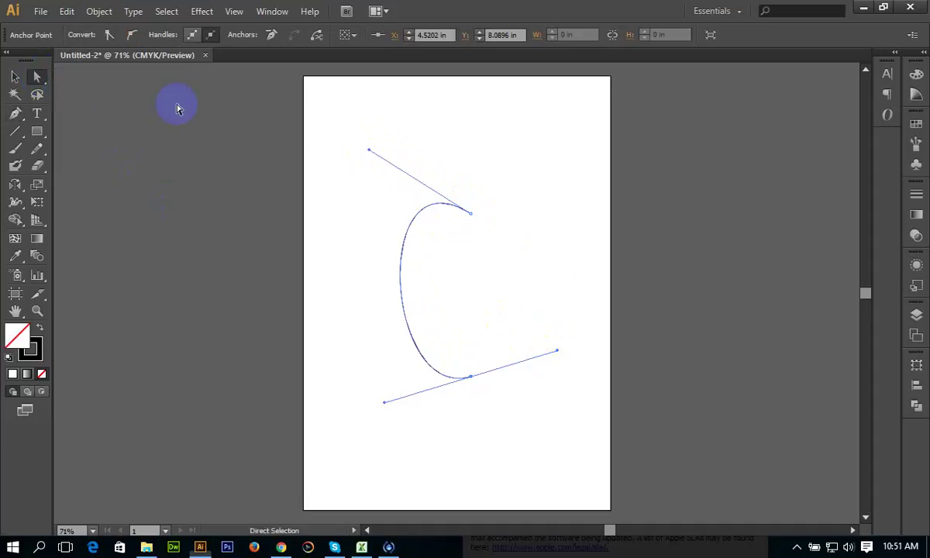
{"action": "left_click_drag", "start_coordinate": [399, 177], "coordinate": [621, 307]}
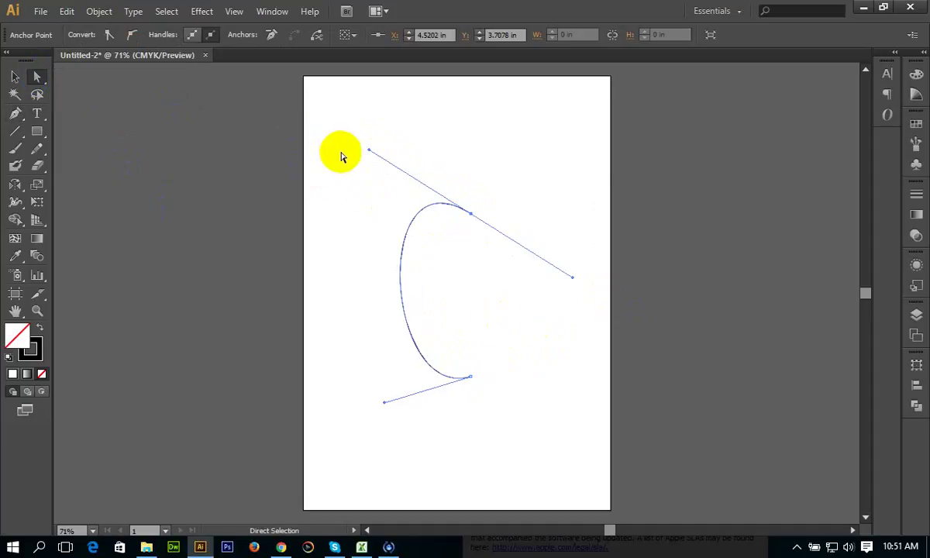
{"action": "left_click_drag", "start_coordinate": [368, 150], "coordinate": [315, 144]}
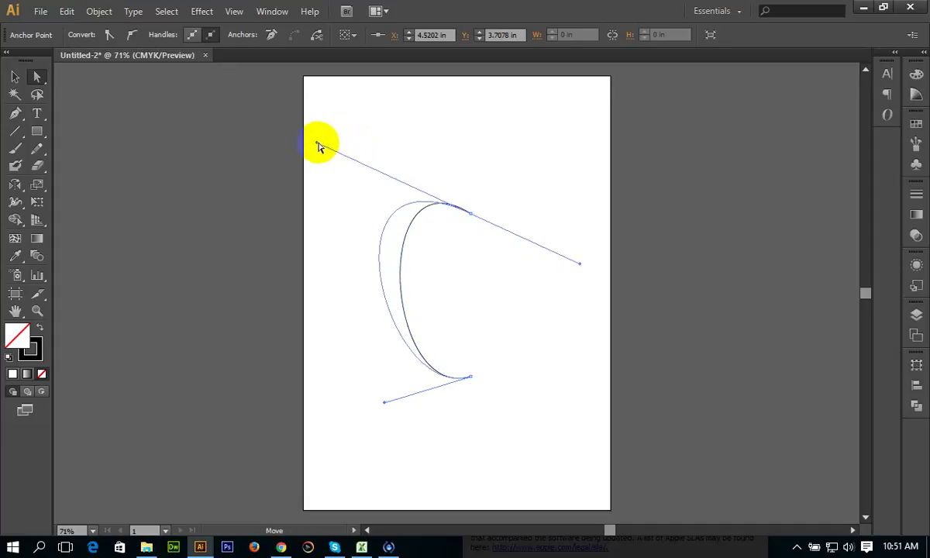
{"action": "left_click", "coordinate": [470, 378]}
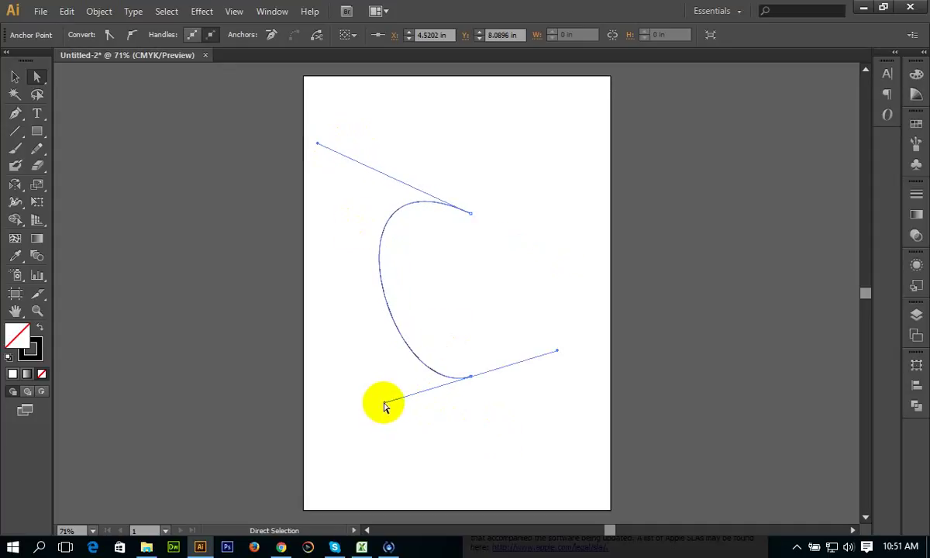
{"action": "left_click_drag", "start_coordinate": [385, 403], "coordinate": [370, 409]}
Pull the top handle further left for a rounder, fuller apple side
{"action": "left_click", "coordinate": [419, 164]}
{"action": "left_click", "coordinate": [443, 203]}
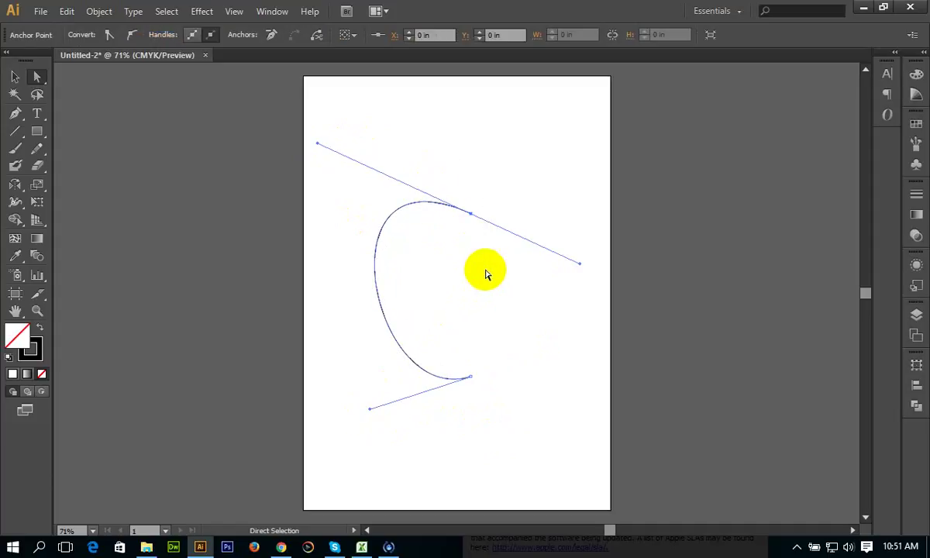
{"action": "left_click_drag", "start_coordinate": [316, 144], "coordinate": [304, 140]}
{"action": "left_click", "coordinate": [447, 145]}
{"action": "left_click", "coordinate": [411, 200]}
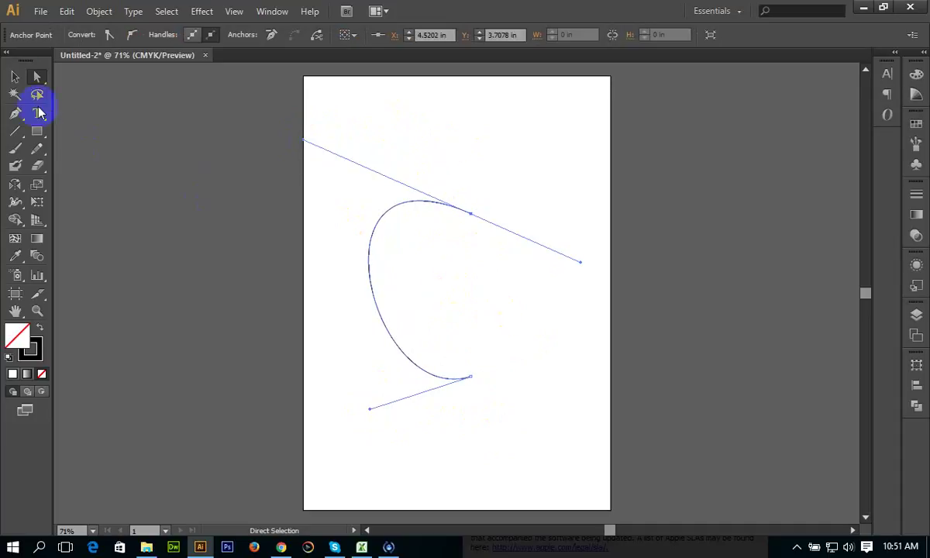
{"action": "left_click", "coordinate": [15, 77]}
{"action": "left_click", "coordinate": [364, 152]}
Mirror a copy of the curve about its bottom endpoint to form the right half, viewed at 100%
{"action": "left_click", "coordinate": [469, 357]}
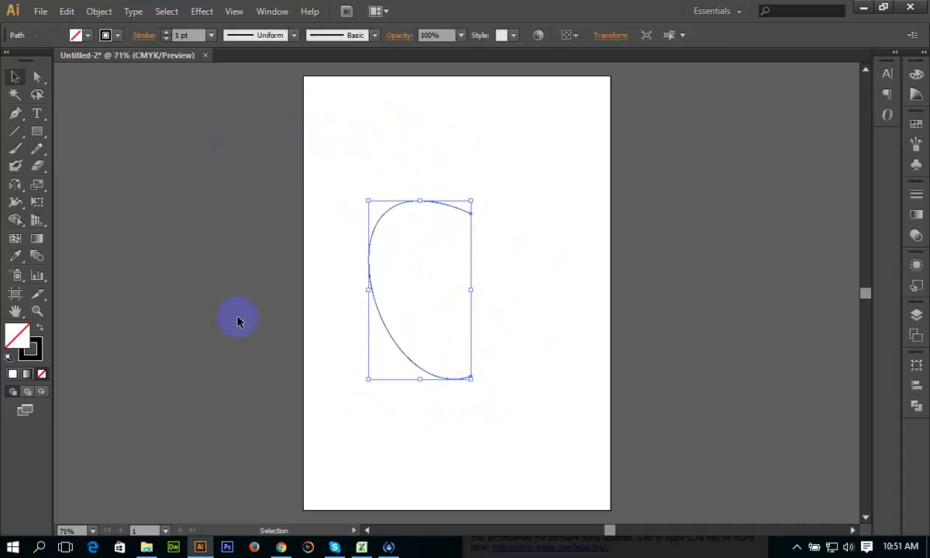
{"action": "left_click_drag", "start_coordinate": [15, 184], "coordinate": [74, 202]}
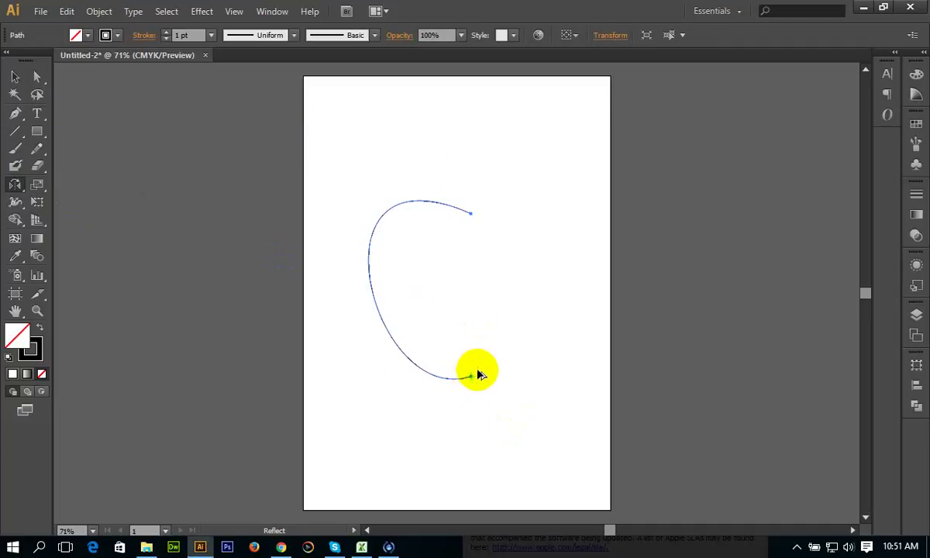
{"action": "left_click", "coordinate": [471, 376]}
{"action": "left_click_drag", "start_coordinate": [474, 215], "coordinate": [474, 211]}
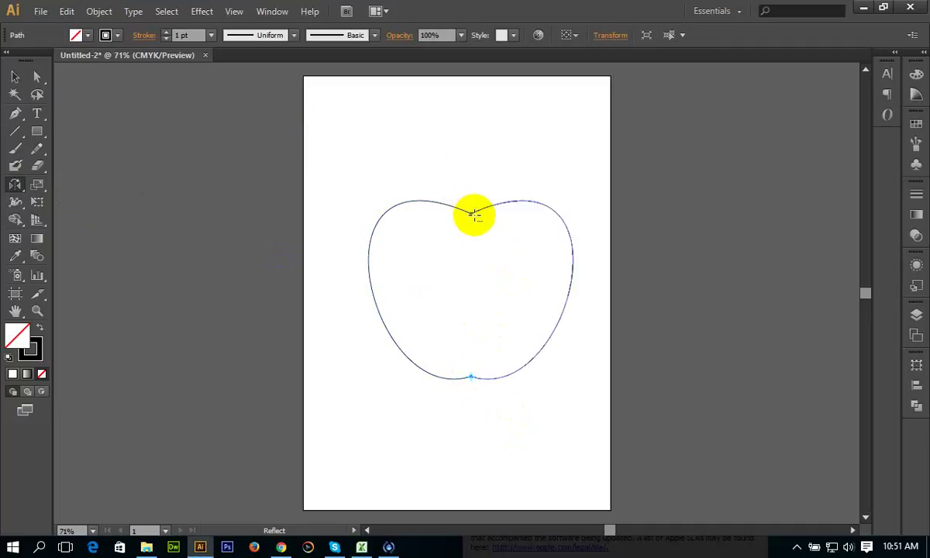
{"action": "left_click", "coordinate": [19, 76]}
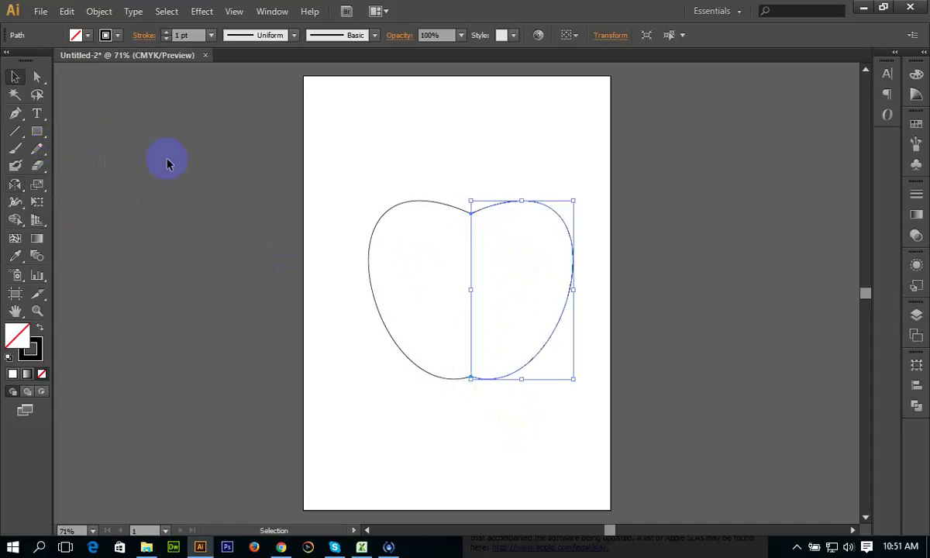
{"action": "key", "text": "ctrl+1"}
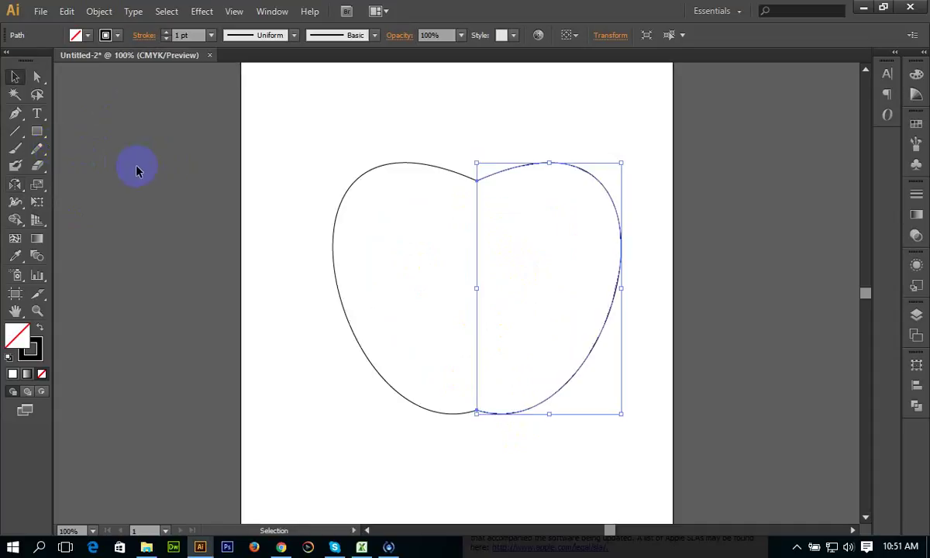
Select the apple outline's top and bottom anchor points with Direct Selection
{"action": "left_click", "coordinate": [37, 76]}
{"action": "left_click", "coordinate": [495, 302]}
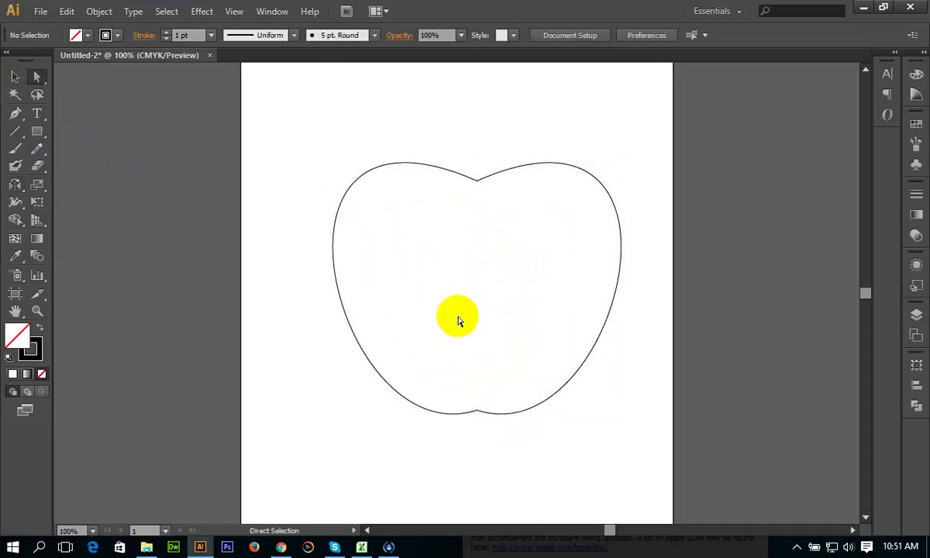
{"action": "left_click_drag", "start_coordinate": [460, 150], "coordinate": [514, 226]}
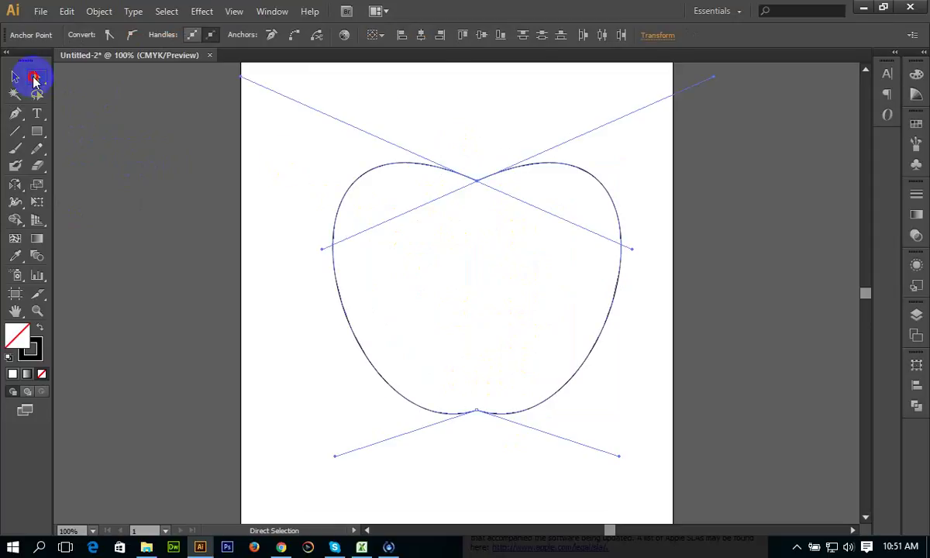
{"action": "left_click_drag", "start_coordinate": [454, 142], "coordinate": [502, 216]}
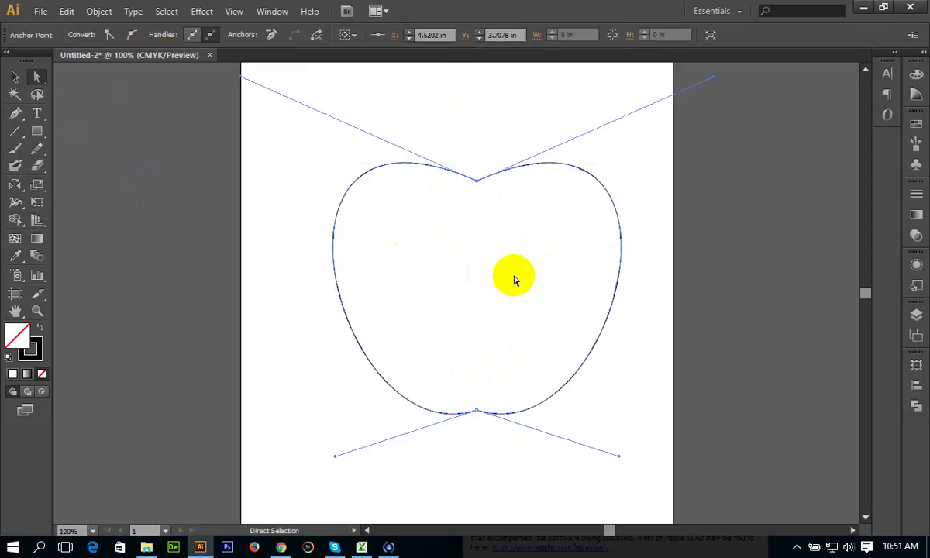
{"action": "left_click", "coordinate": [478, 356]}
{"action": "left_click_drag", "start_coordinate": [461, 375], "coordinate": [492, 442]}
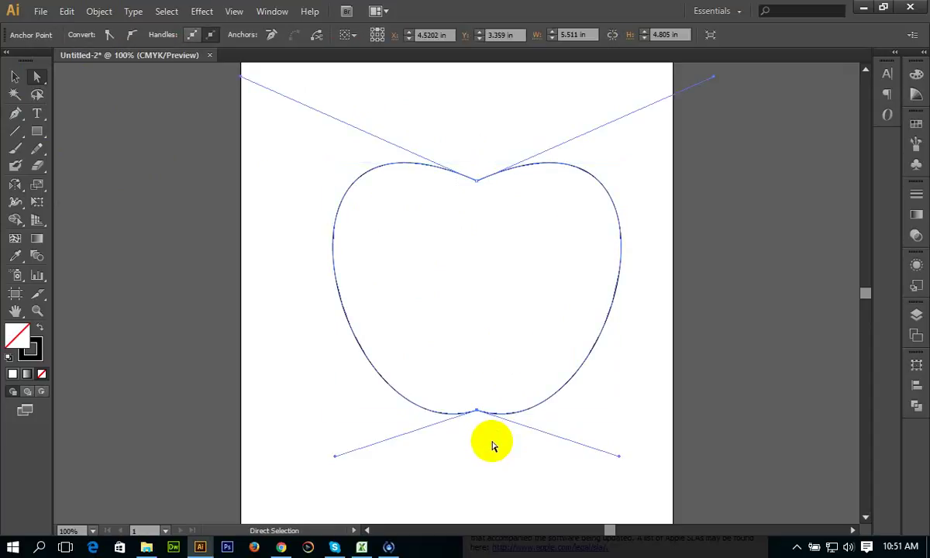
Move the whole apple outline slightly left and up
{"action": "left_click", "coordinate": [15, 77]}
{"action": "left_click_drag", "start_coordinate": [303, 174], "coordinate": [425, 203]}
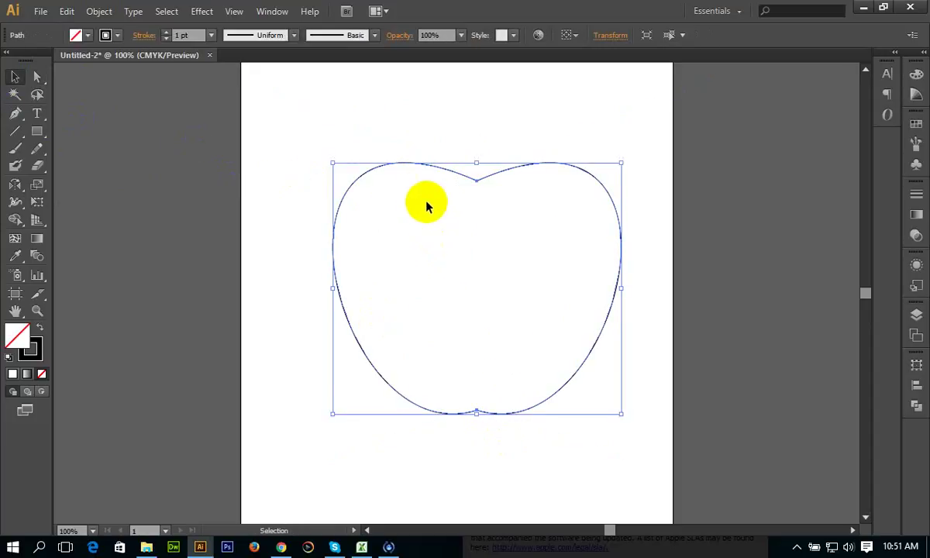
{"action": "left_click_drag", "start_coordinate": [413, 166], "coordinate": [361, 158]}
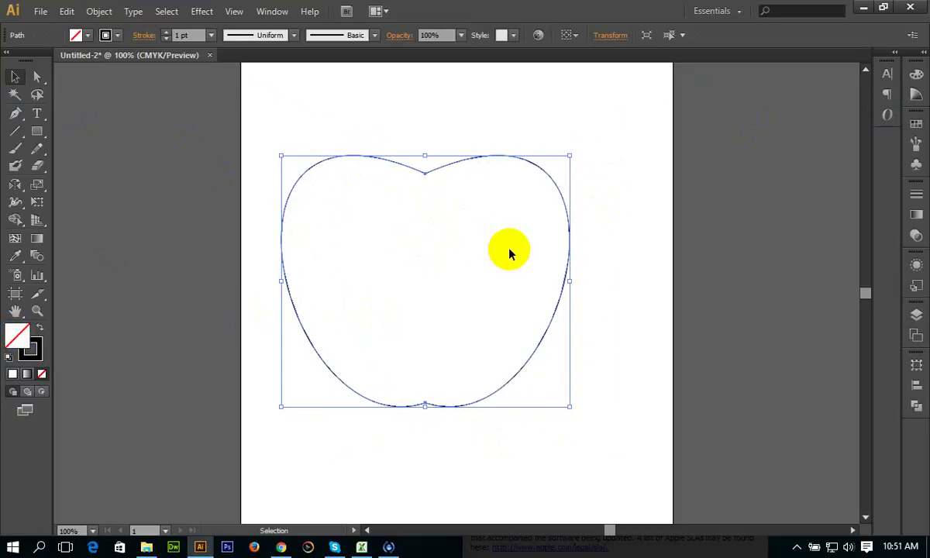
Set the apple's fill in the Color panel to C 0, M 26, Y 100, K 0
{"action": "left_click", "coordinate": [916, 75]}
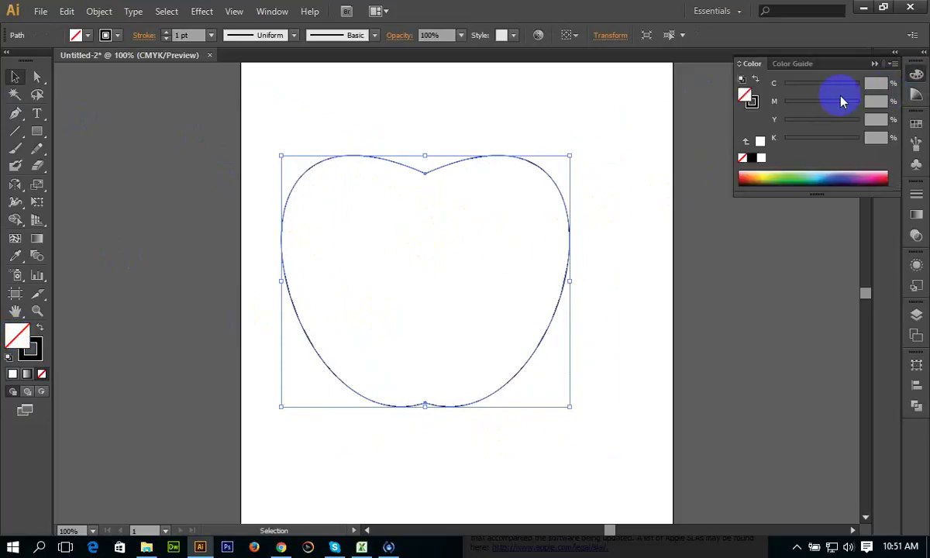
{"action": "left_click", "coordinate": [823, 101]}
{"action": "left_click_drag", "start_coordinate": [824, 101], "coordinate": [841, 101]}
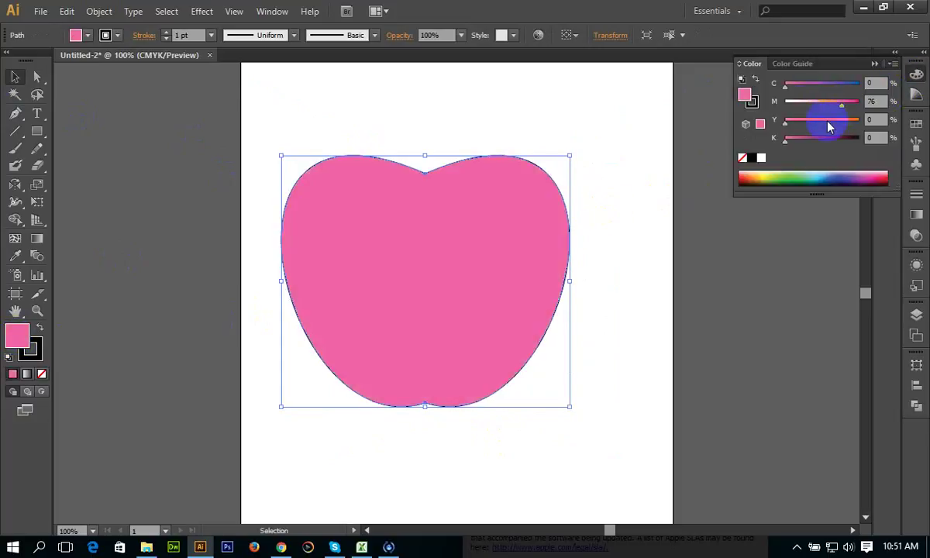
{"action": "left_click", "coordinate": [856, 120]}
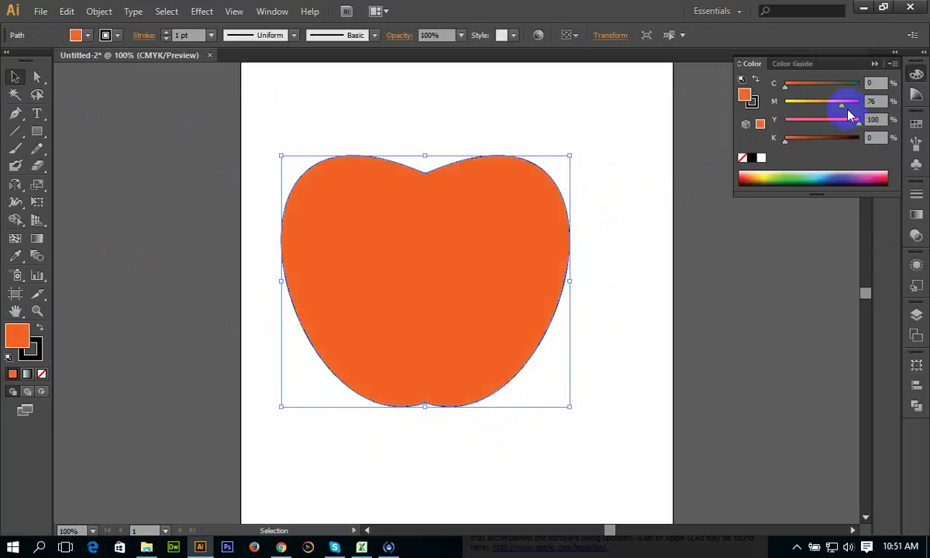
{"action": "left_click", "coordinate": [790, 101]}
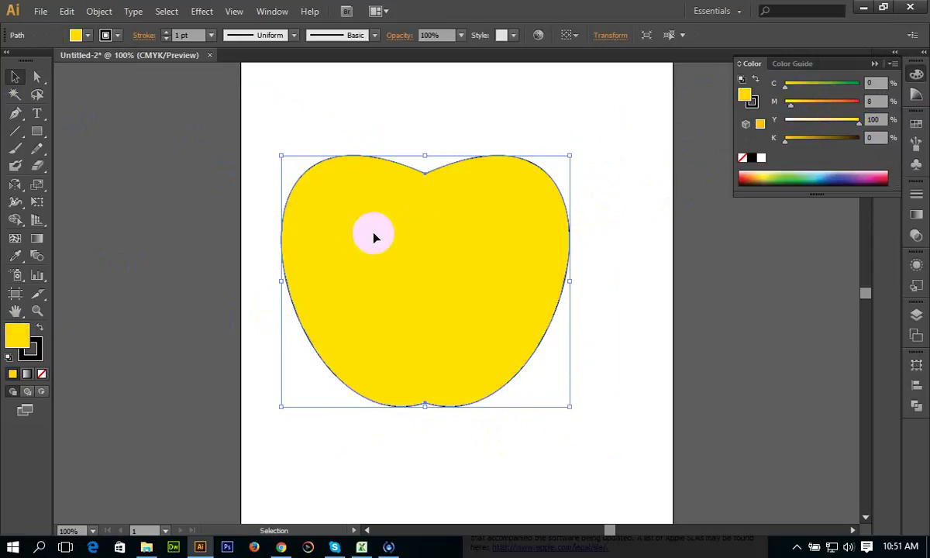
{"action": "left_click", "coordinate": [801, 102]}
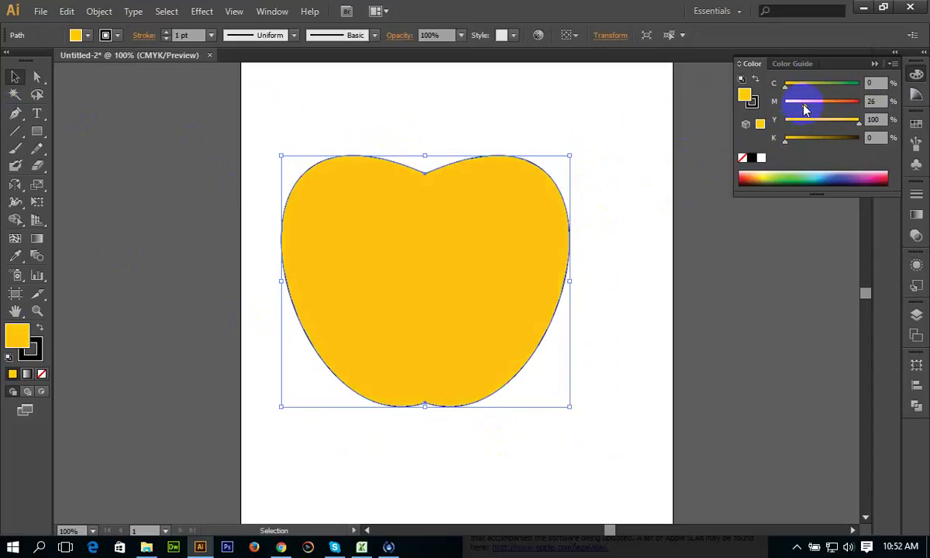
Apply the default white-to-black linear gradient at 0° to the apple
{"action": "left_click", "coordinate": [917, 216]}
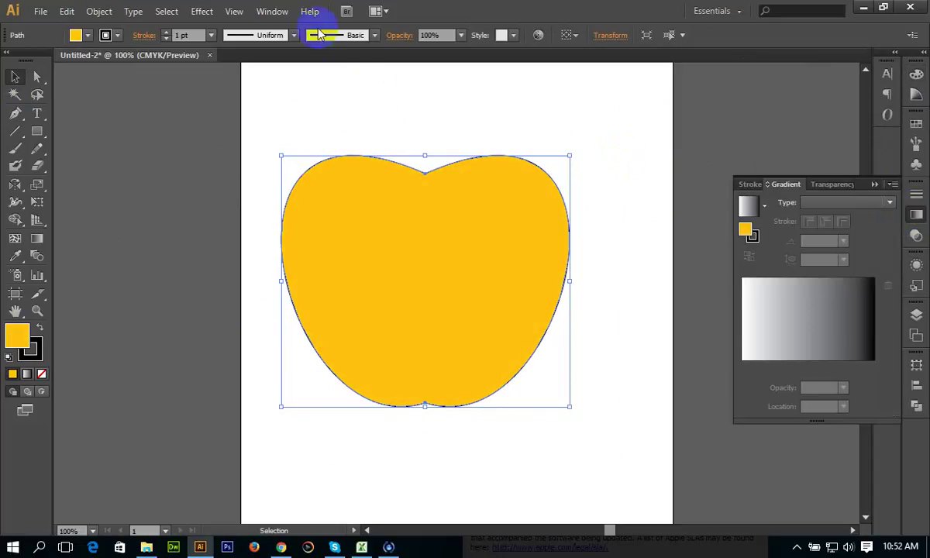
{"action": "left_click", "coordinate": [274, 12]}
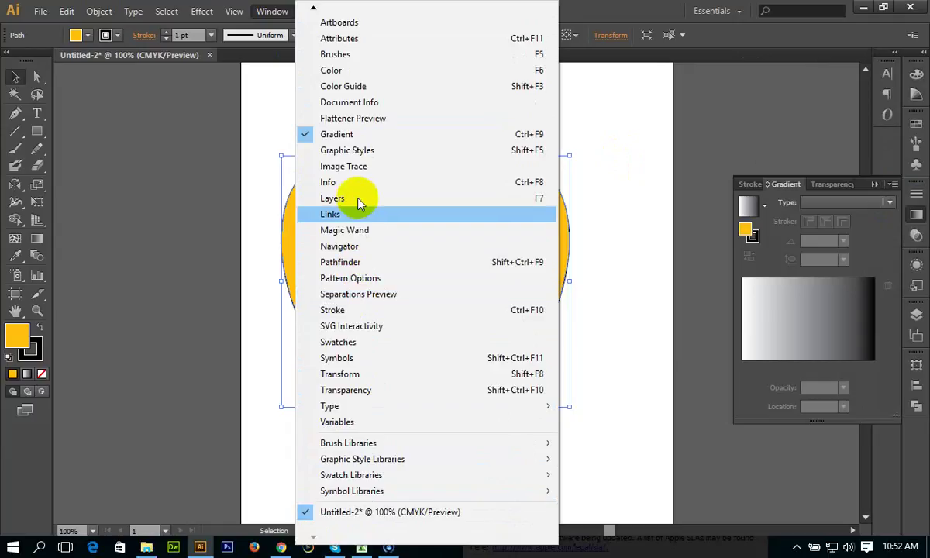
{"action": "left_click", "coordinate": [608, 12]}
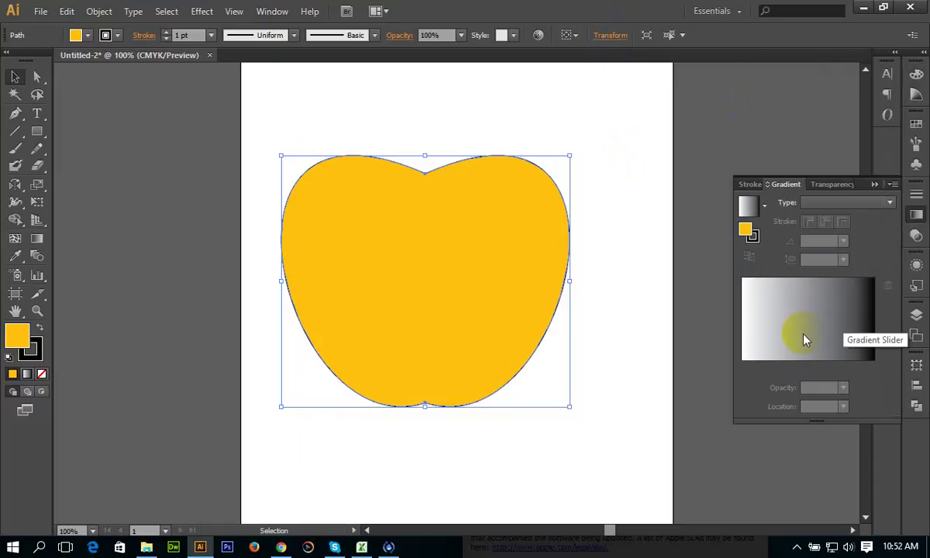
{"action": "left_click", "coordinate": [819, 353]}
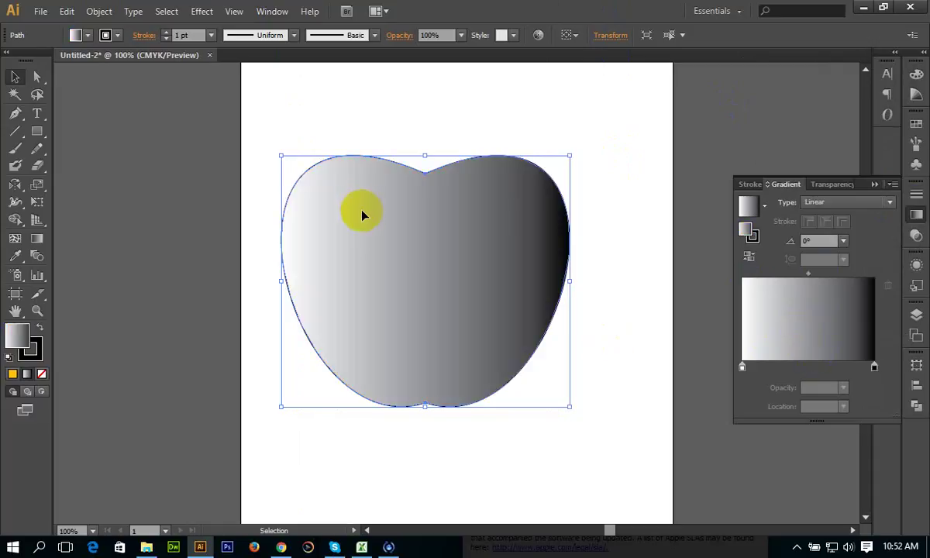
Switch the left gradient stop to CMYK and make it yellow
{"action": "double_click", "coordinate": [742, 366]}
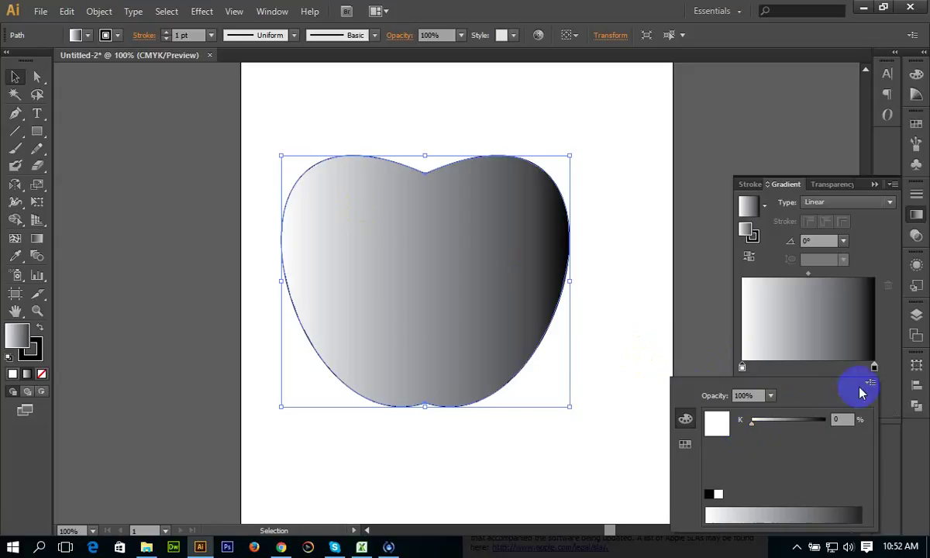
{"action": "left_click", "coordinate": [870, 383]}
{"action": "left_click", "coordinate": [835, 433]}
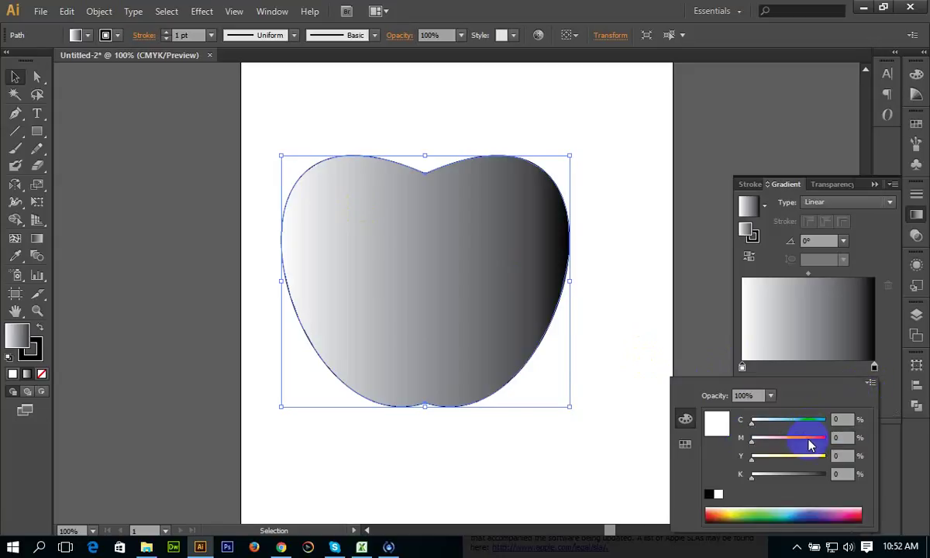
{"action": "mouse_move", "coordinate": [791, 456]}
{"action": "left_mouse_down"}
{"action": "mouse_move", "coordinate": [828, 457]}
{"action": "mouse_move", "coordinate": [763, 441]}
{"action": "left_mouse_up"}
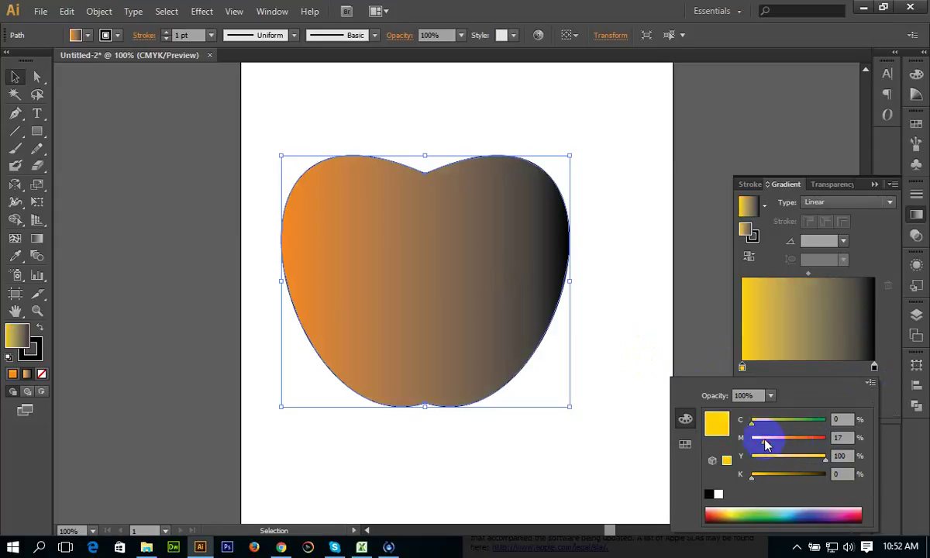
{"action": "left_click", "coordinate": [892, 312]}
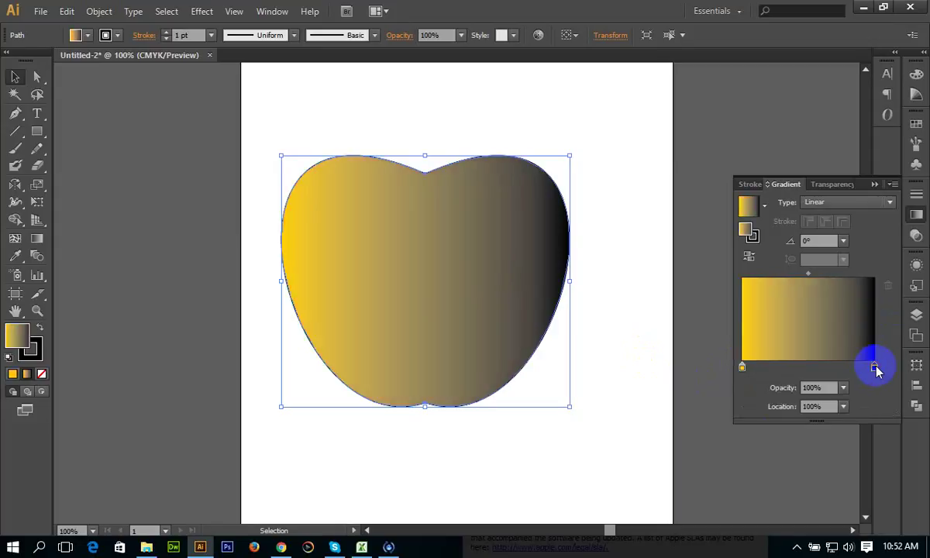
Switch the right gradient stop to CMYK and change it from black to orange
{"action": "double_click", "coordinate": [874, 366]}
{"action": "left_click", "coordinate": [870, 382]}
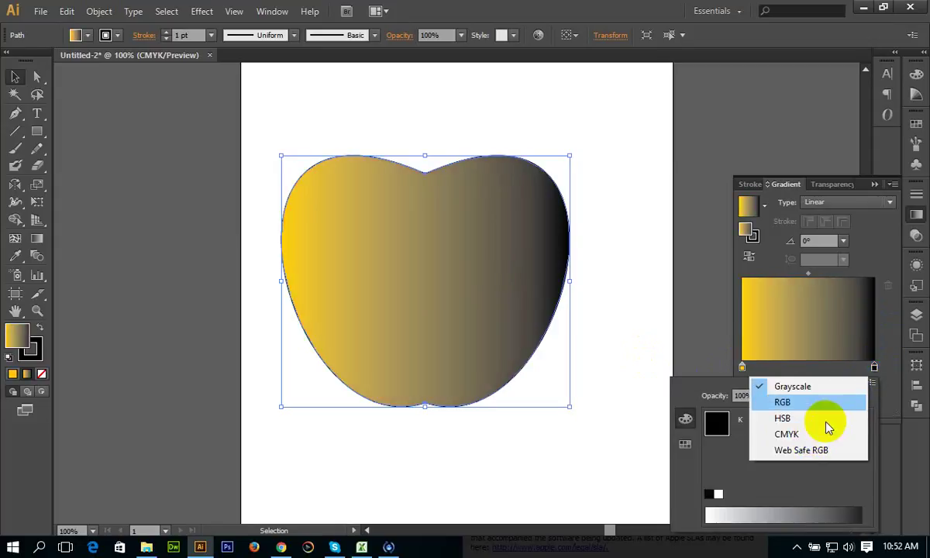
{"action": "left_click", "coordinate": [809, 434]}
{"action": "left_click_drag", "start_coordinate": [798, 478], "coordinate": [728, 477]}
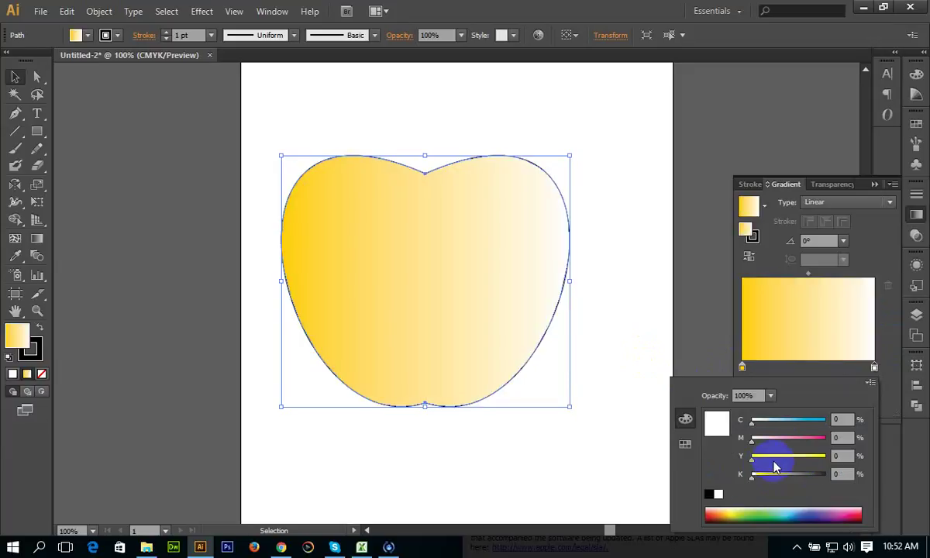
{"action": "left_click", "coordinate": [804, 438]}
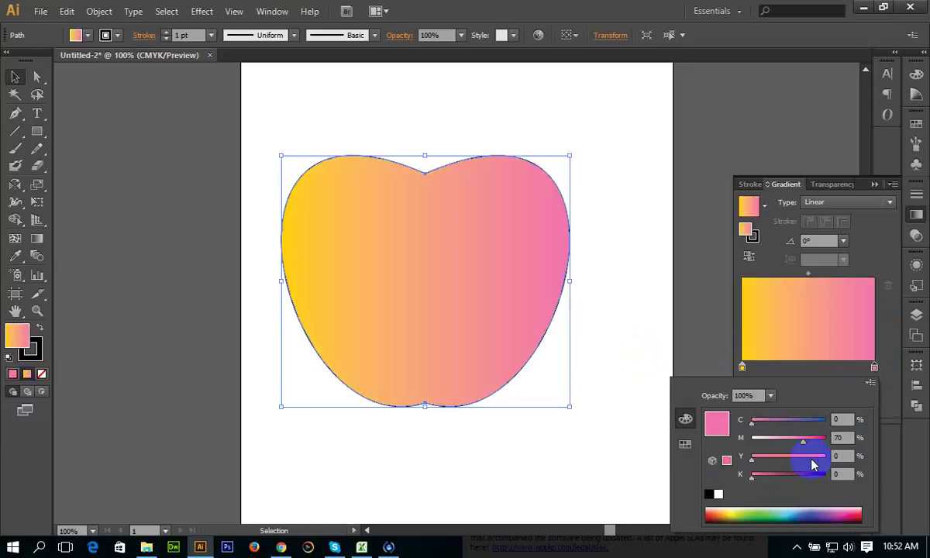
{"action": "left_click", "coordinate": [821, 458]}
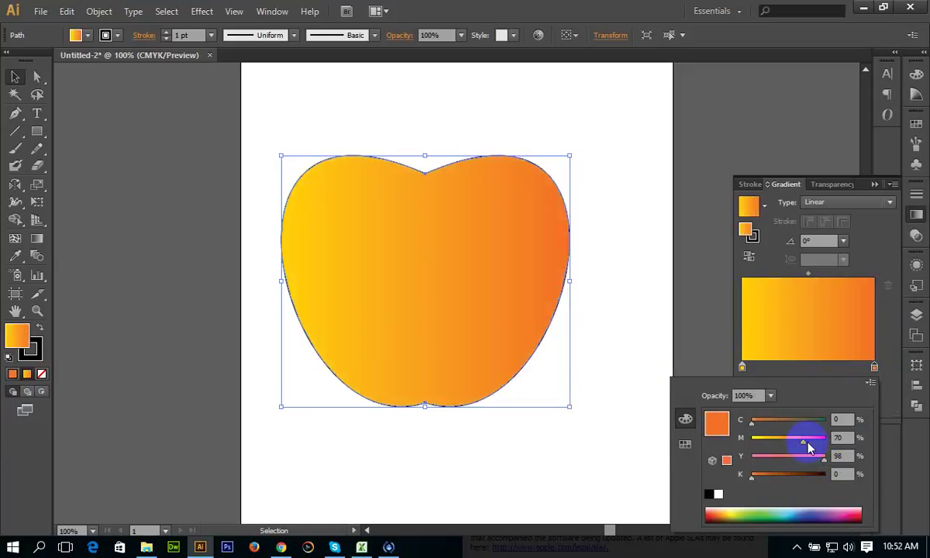
{"action": "left_click_drag", "start_coordinate": [807, 444], "coordinate": [809, 438]}
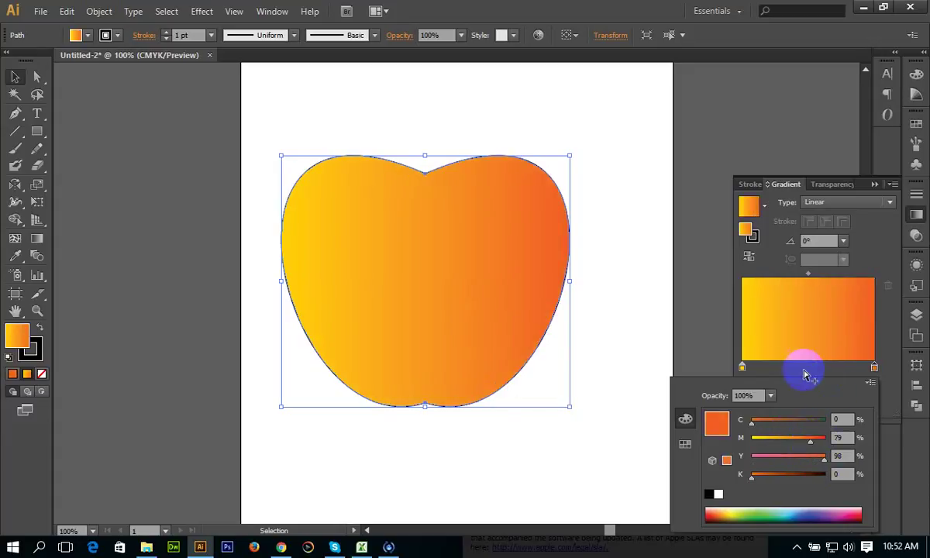
Remove the magenta from the left stop so it is pure yellow (C0 M0 Y100 K0)
{"action": "left_click", "coordinate": [743, 368]}
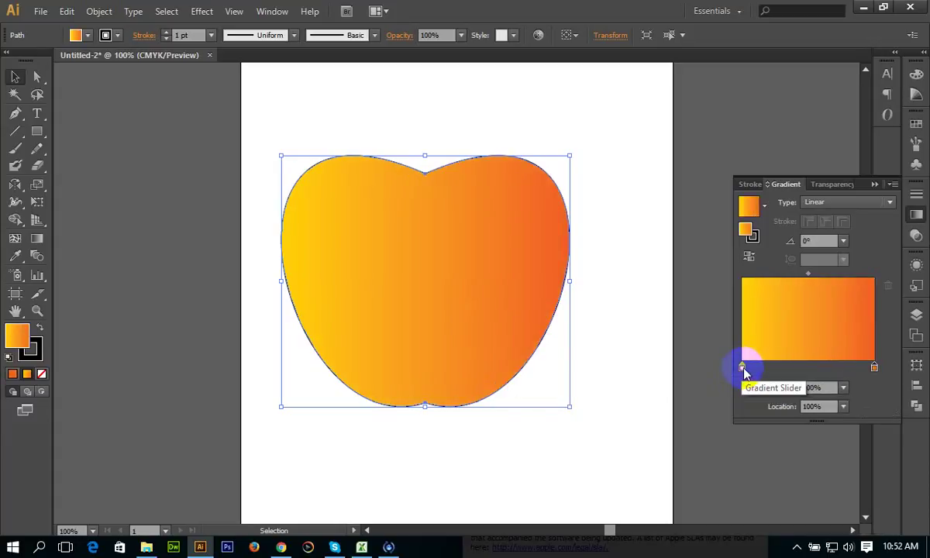
{"action": "double_click", "coordinate": [742, 369]}
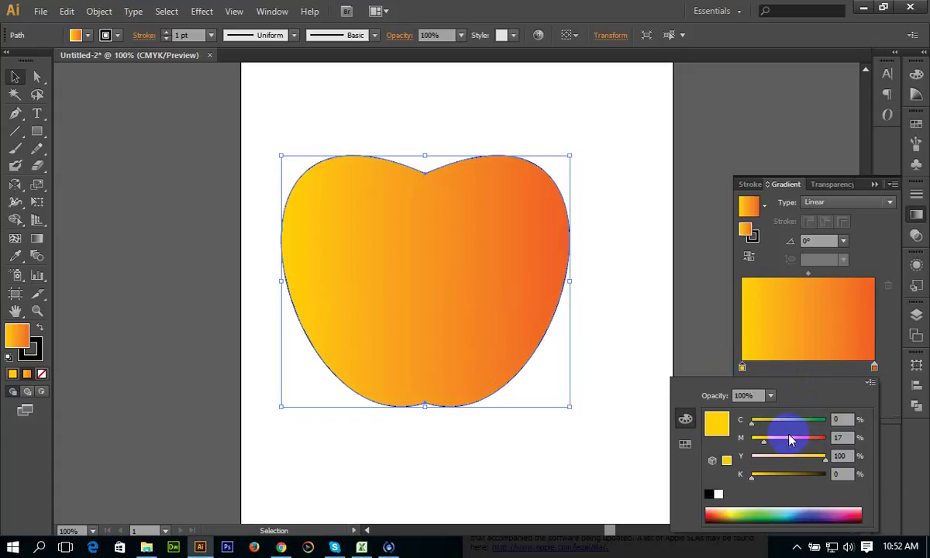
{"action": "left_click_drag", "start_coordinate": [756, 443], "coordinate": [746, 443]}
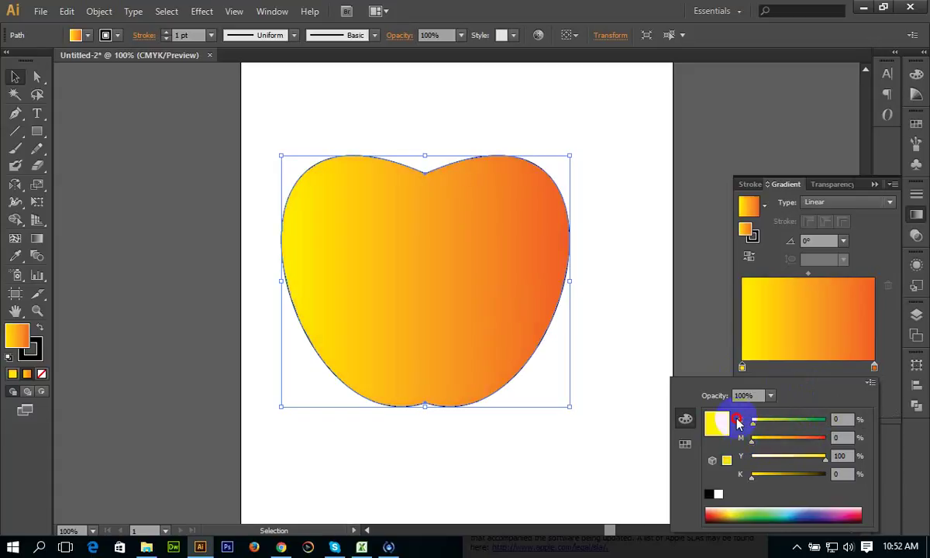
{"action": "left_click", "coordinate": [835, 372]}
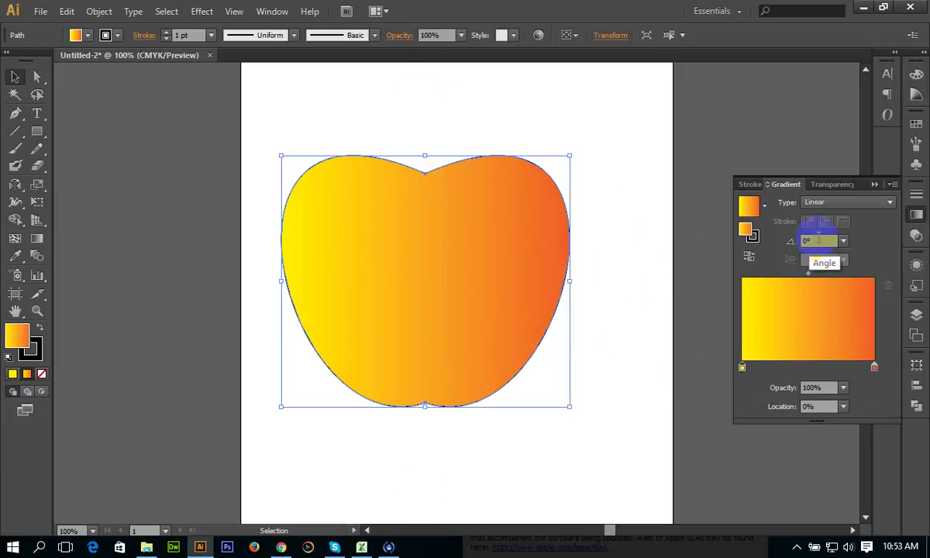
Set the apple's gradient angle to 90°, then change it to 115°
{"action": "left_click", "coordinate": [813, 239]}
{"action": "type", "text": "90"}
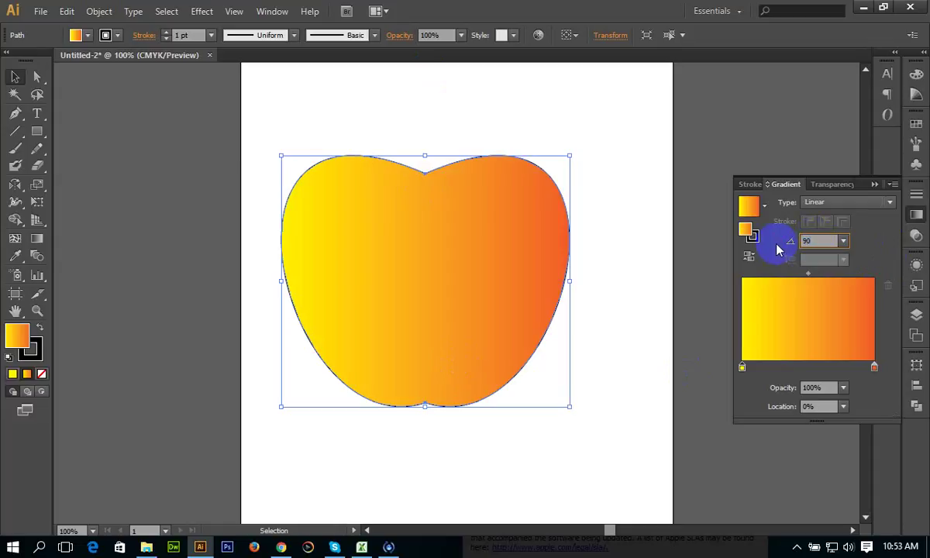
{"action": "key", "text": "Return"}
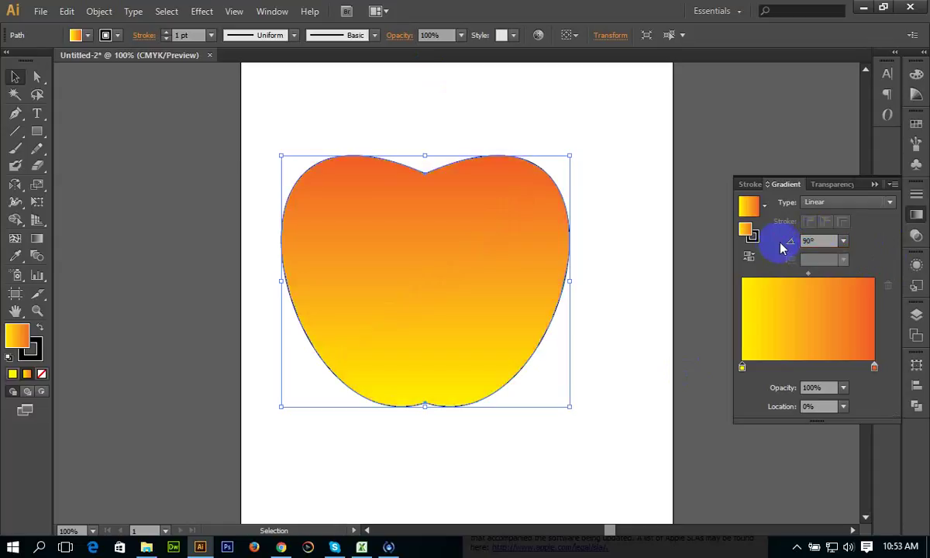
{"action": "left_click", "coordinate": [823, 239]}
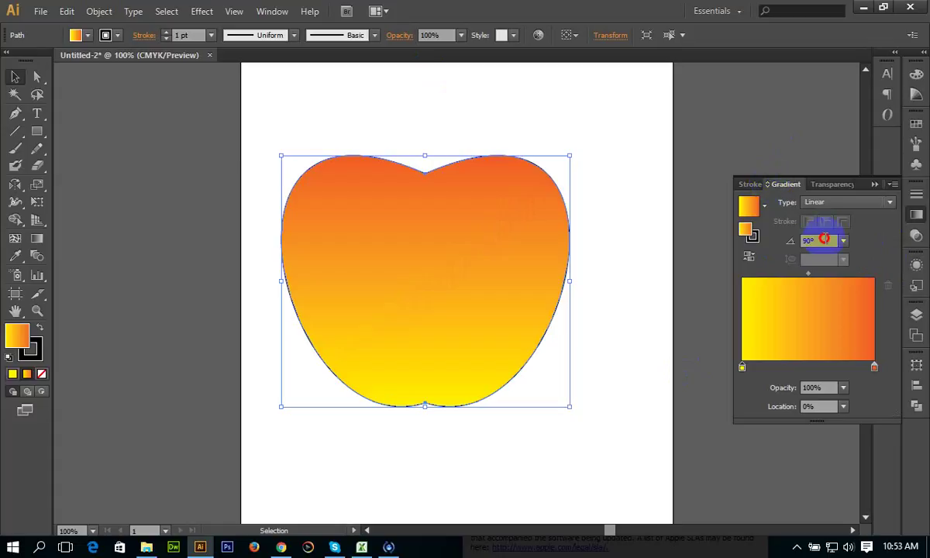
{"action": "type", "text": "115"}
{"action": "key", "text": "Return"}
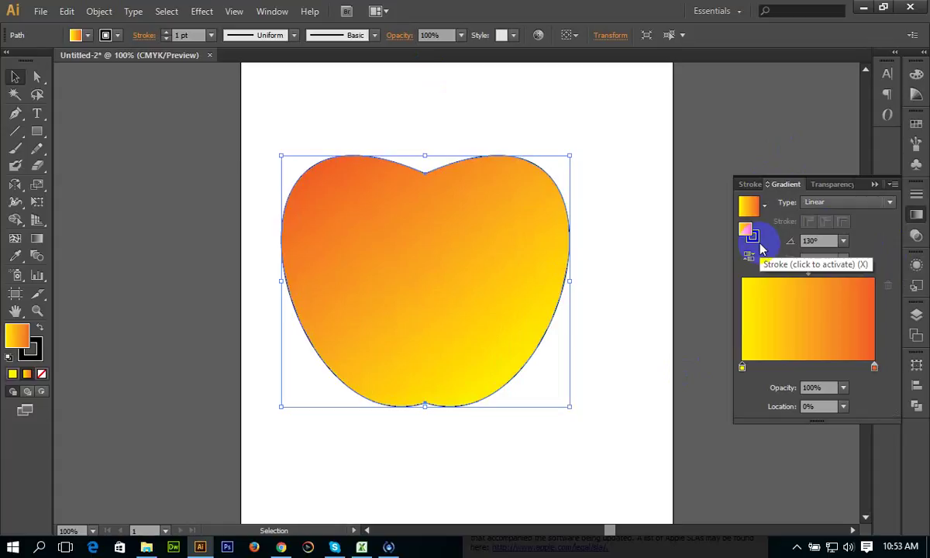
Nudge the apple up two steps and reselect the gradient angle value to reach 171°
{"action": "key", "text": "Up"}
{"action": "key", "text": "Up"}
{"action": "key", "text": "Up"}
{"action": "key", "text": "Up"}
{"action": "key", "text": "Up"}
{"action": "key", "text": "Up"}
{"action": "key", "text": "Up"}
{"action": "key", "text": "Up"}
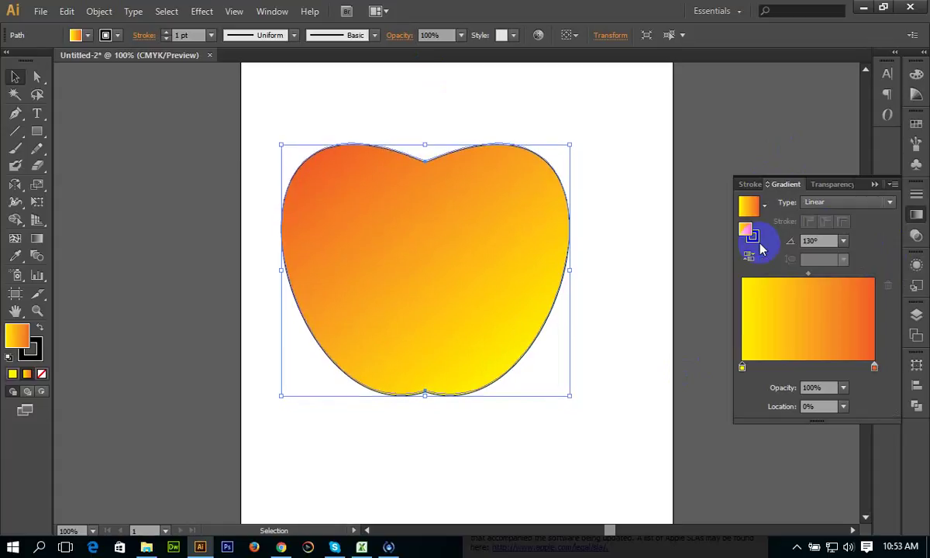
{"action": "key", "text": "Up"}
{"action": "key", "text": "Up"}
{"action": "key", "text": "Up"}
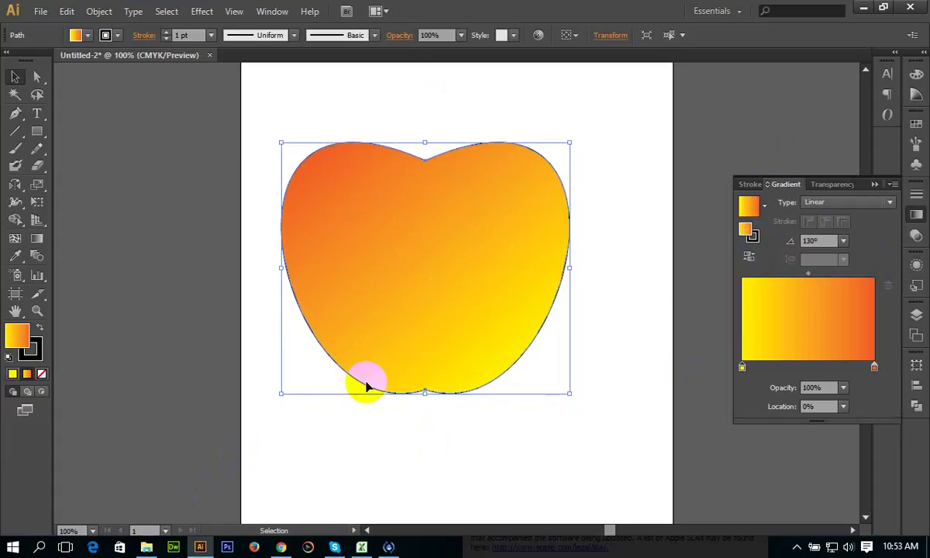
{"action": "left_click", "coordinate": [813, 241]}
{"action": "type", "text": "171"}
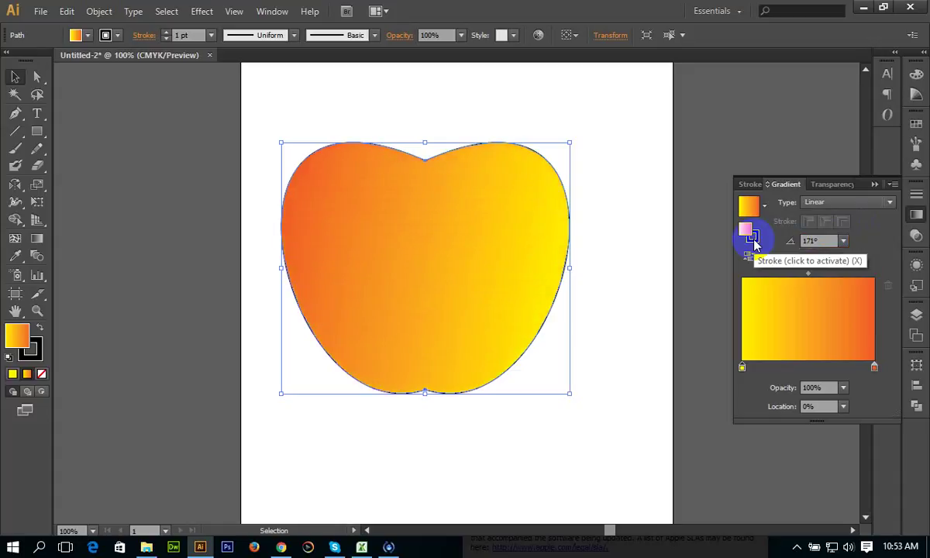
{"action": "left_click", "coordinate": [808, 241]}
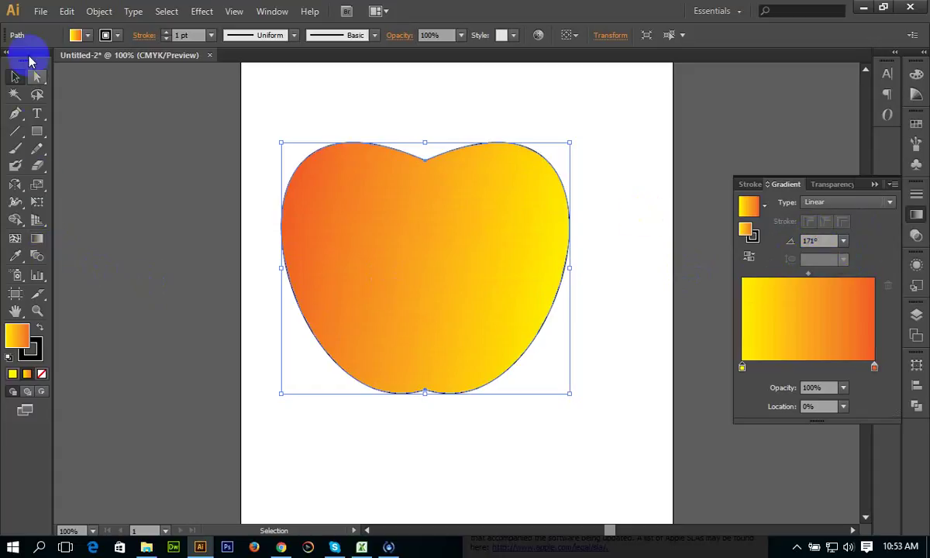
Redraw the apple's gradient vertically from its top to its base with the Gradient Tool
{"action": "left_click", "coordinate": [39, 238]}
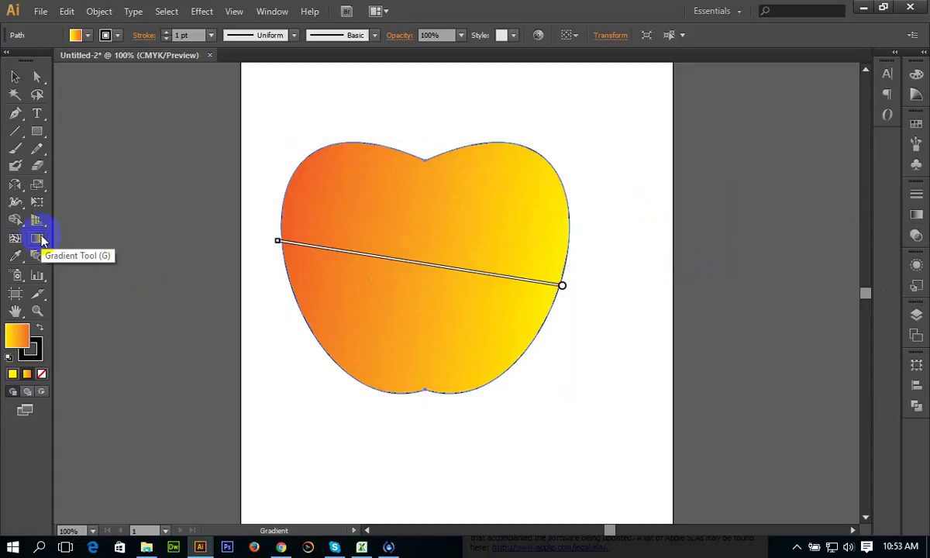
{"action": "left_click", "coordinate": [434, 266]}
{"action": "left_click", "coordinate": [438, 265]}
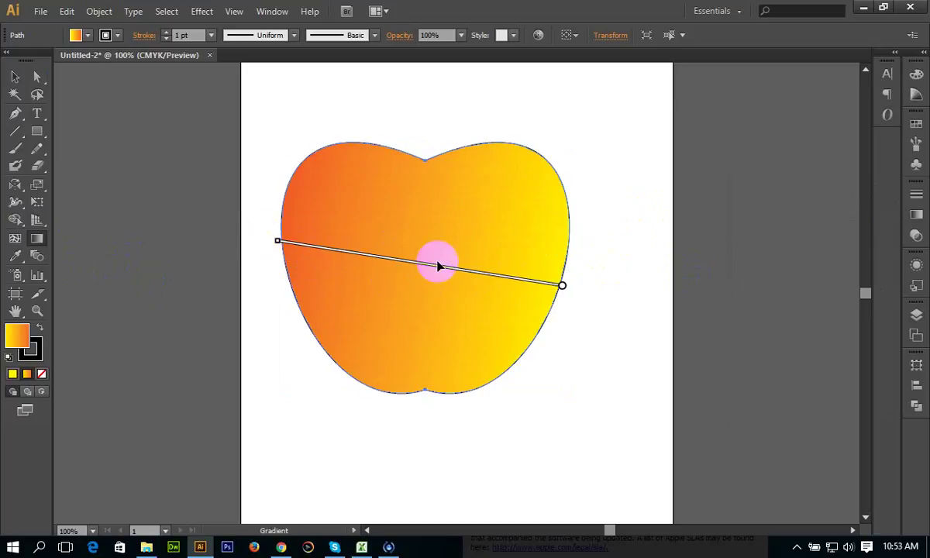
{"action": "left_click_drag", "start_coordinate": [426, 131], "coordinate": [424, 410]}
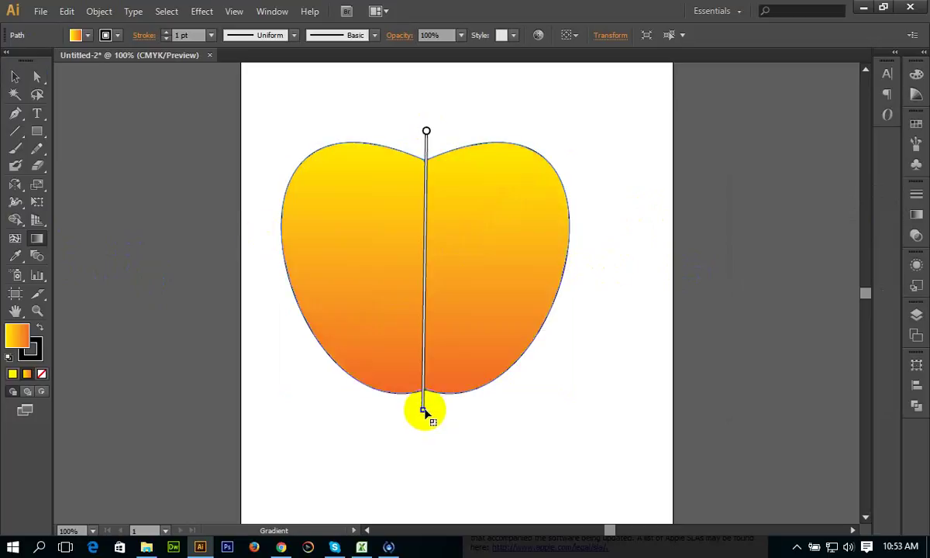
{"action": "left_click", "coordinate": [424, 410]}
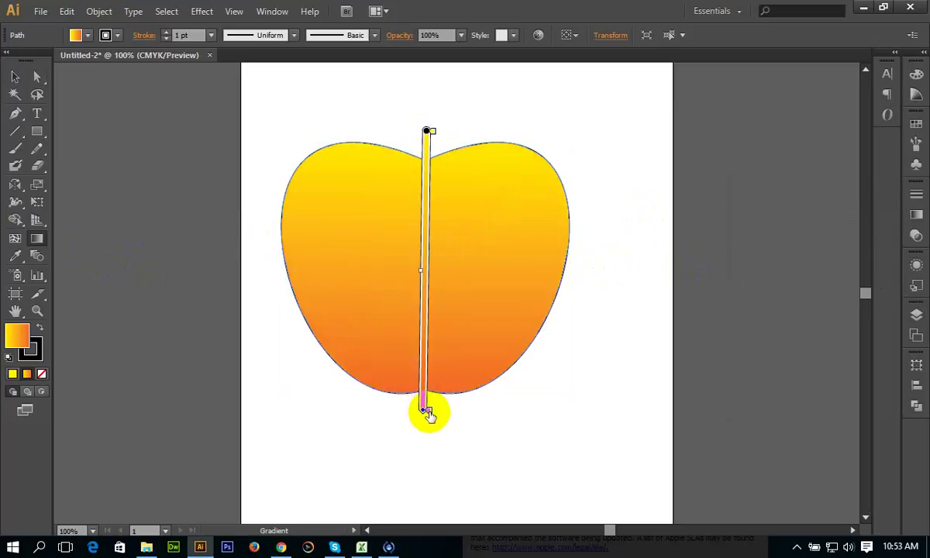
{"action": "mouse_move", "coordinate": [426, 130]}
{"action": "left_mouse_down"}
{"action": "mouse_move", "coordinate": [425, 411]}
{"action": "mouse_move", "coordinate": [431, 318]}
{"action": "left_mouse_up"}
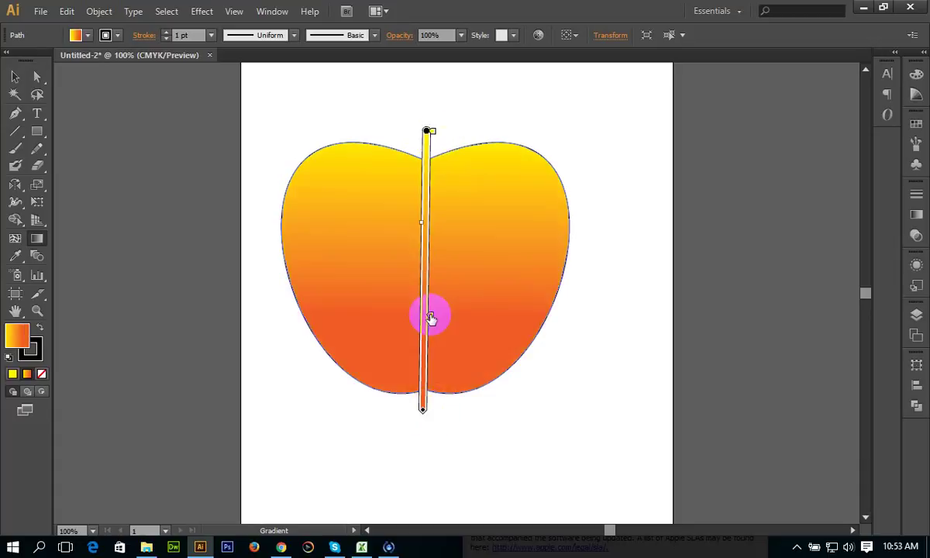
{"action": "left_click_drag", "start_coordinate": [430, 318], "coordinate": [428, 410]}
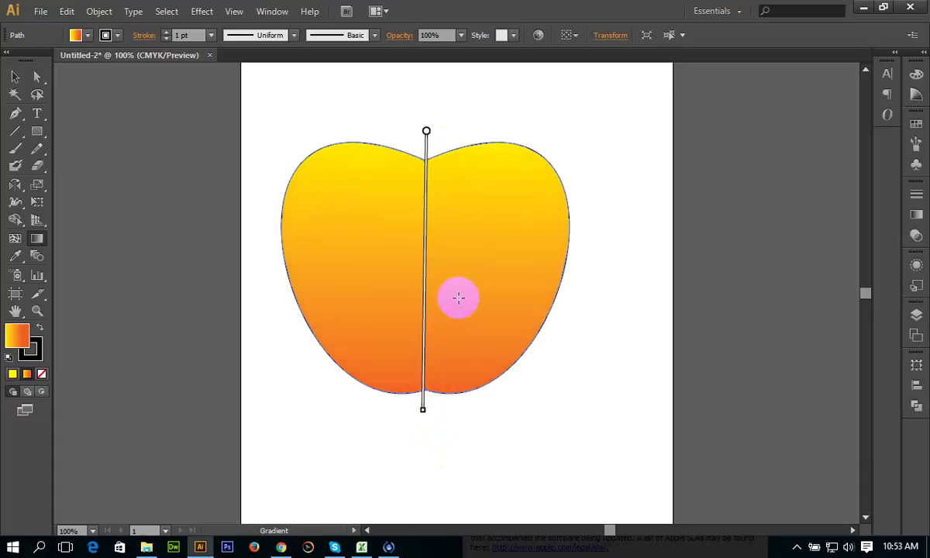
Reverse the gradient to orange at top and yellow at bottom, then reselect the apple
{"action": "mouse_move", "coordinate": [426, 131]}
{"action": "left_mouse_down"}
{"action": "mouse_move", "coordinate": [435, 229]}
{"action": "mouse_move", "coordinate": [428, 131]}
{"action": "left_mouse_up"}
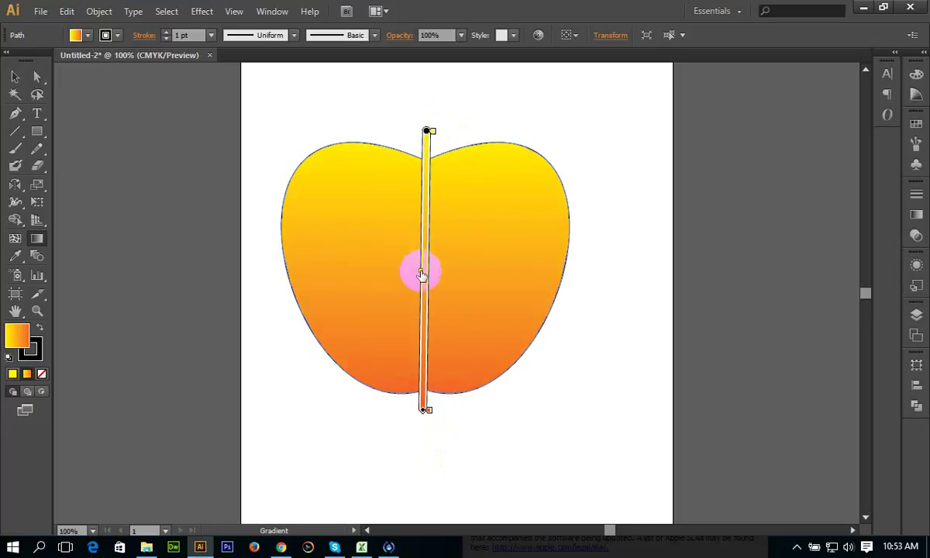
{"action": "mouse_move", "coordinate": [422, 275]}
{"action": "left_mouse_down"}
{"action": "mouse_move", "coordinate": [423, 232]}
{"action": "mouse_move", "coordinate": [425, 281]}
{"action": "left_mouse_up"}
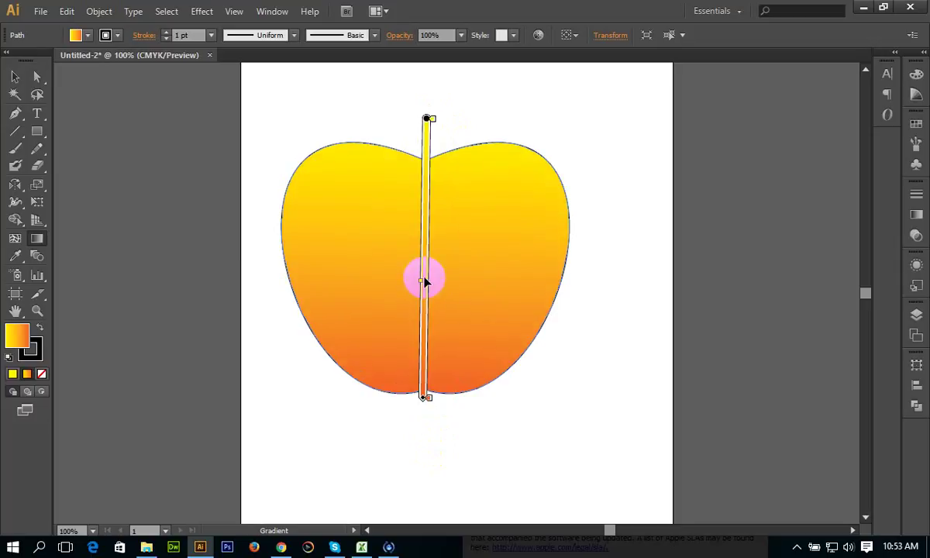
{"action": "left_click_drag", "start_coordinate": [428, 409], "coordinate": [426, 125]}
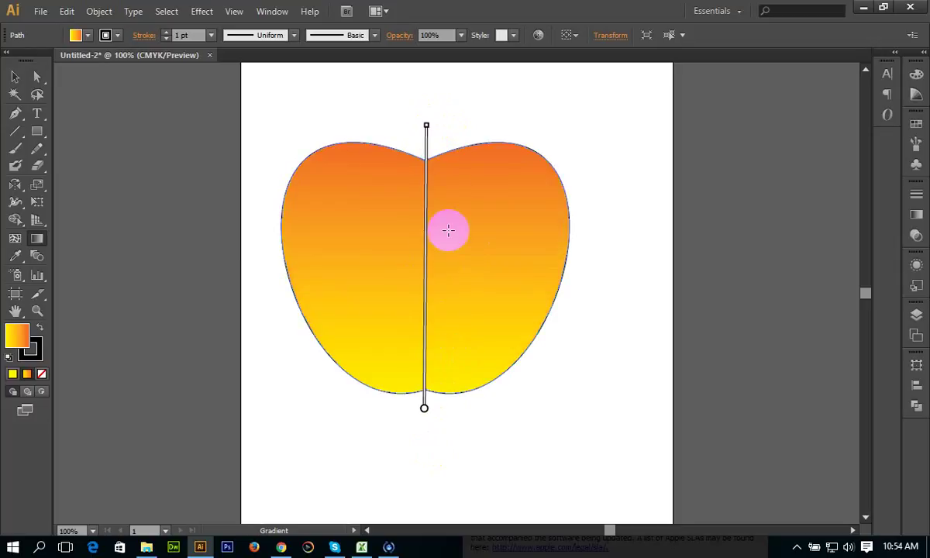
{"action": "mouse_move", "coordinate": [425, 233]}
{"action": "left_click", "coordinate": [431, 130]}
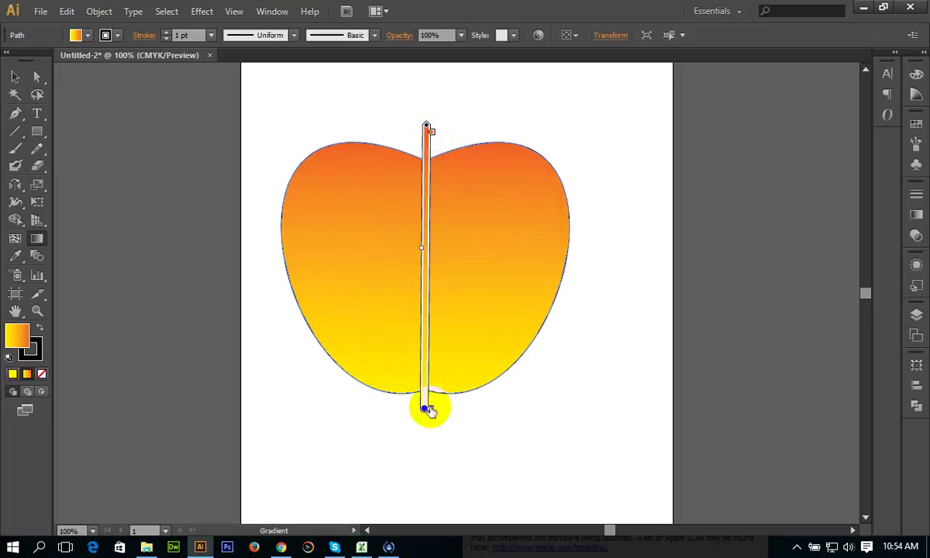
{"action": "left_click_drag", "start_coordinate": [425, 408], "coordinate": [432, 375]}
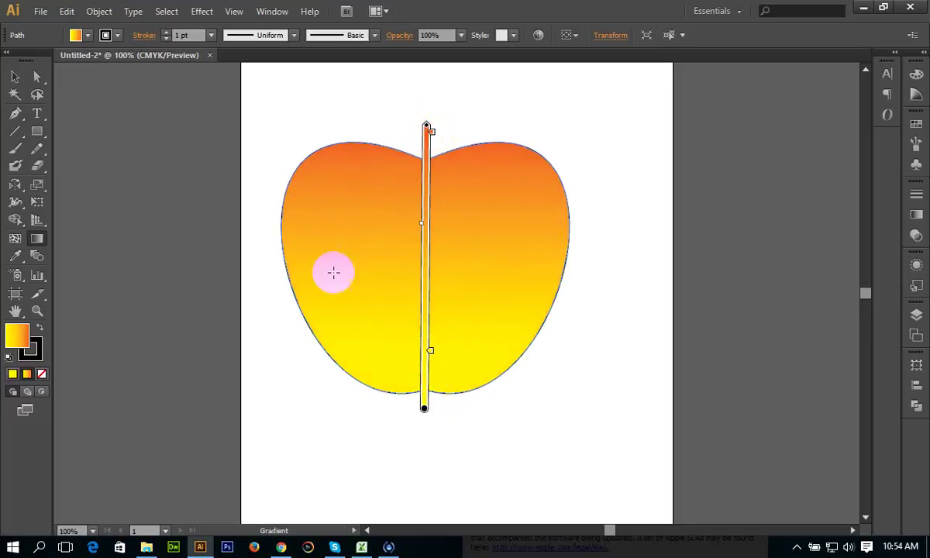
{"action": "left_click", "coordinate": [14, 77]}
{"action": "left_click", "coordinate": [361, 87]}
{"action": "left_click", "coordinate": [433, 204]}
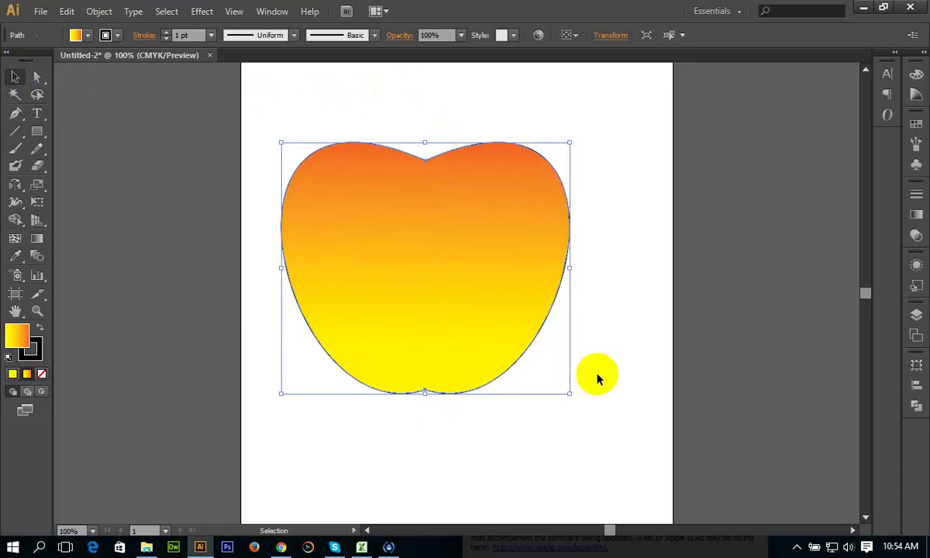
Remove the apple's outline and reposition the apple on the artboard
{"action": "left_click", "coordinate": [31, 353]}
{"action": "left_click", "coordinate": [42, 373]}
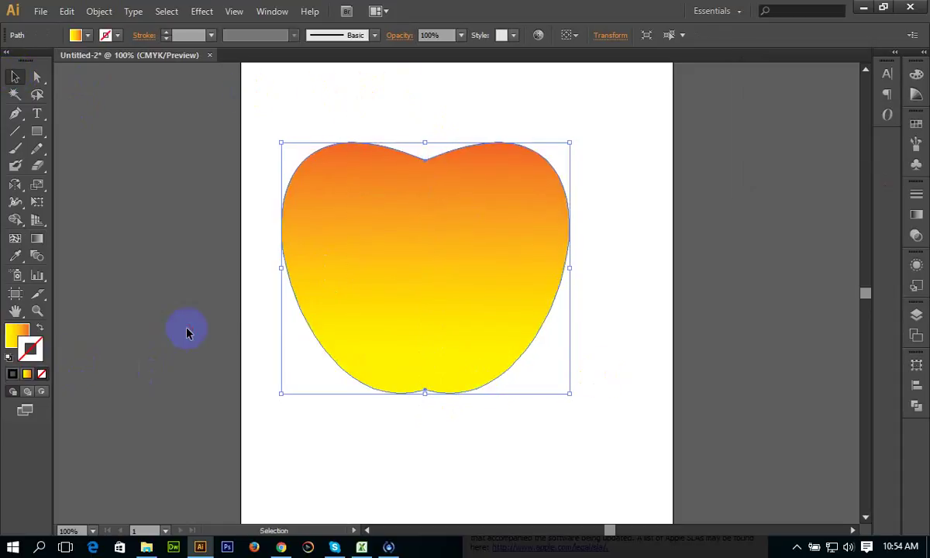
{"action": "left_click_drag", "start_coordinate": [506, 293], "coordinate": [541, 323]}
{"action": "left_click", "coordinate": [670, 298]}
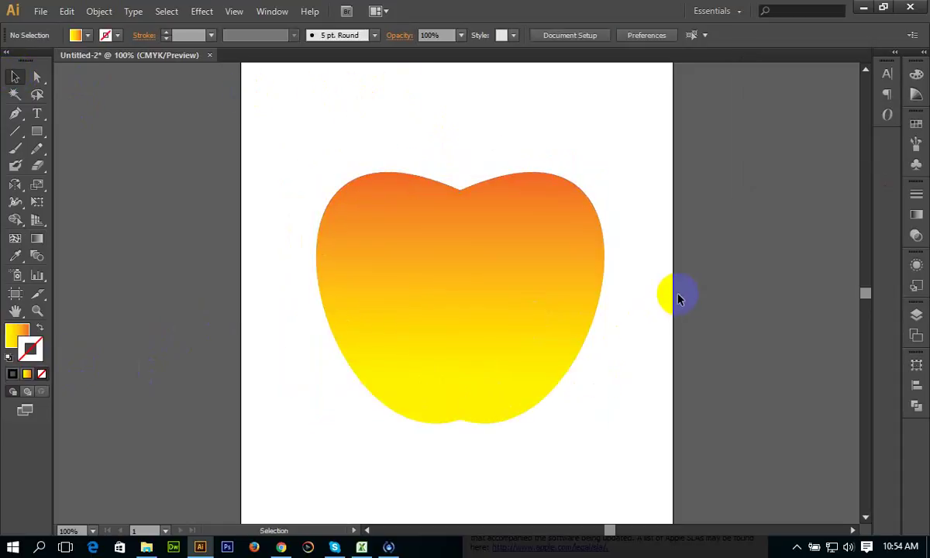
{"action": "left_click", "coordinate": [481, 298]}
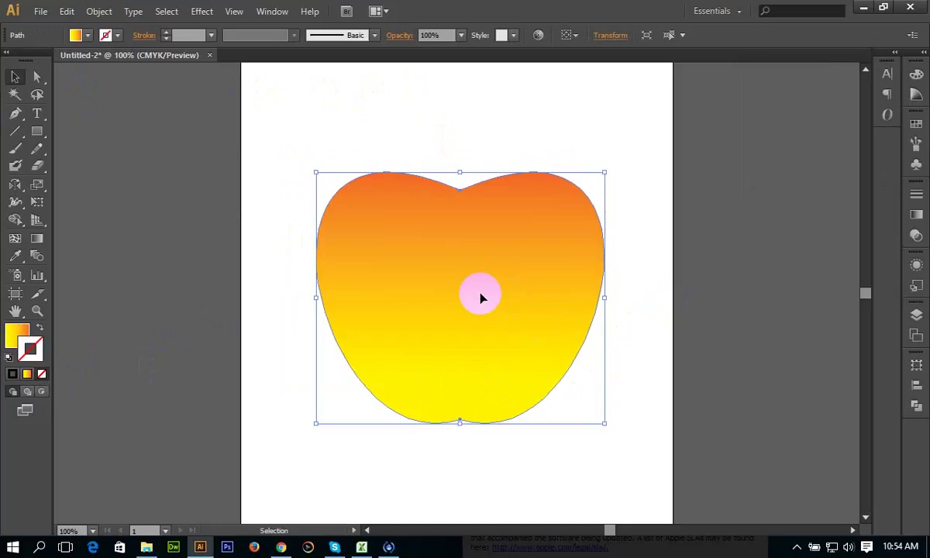
{"action": "left_click_drag", "start_coordinate": [481, 298], "coordinate": [447, 368]}
{"action": "left_click", "coordinate": [544, 135]}
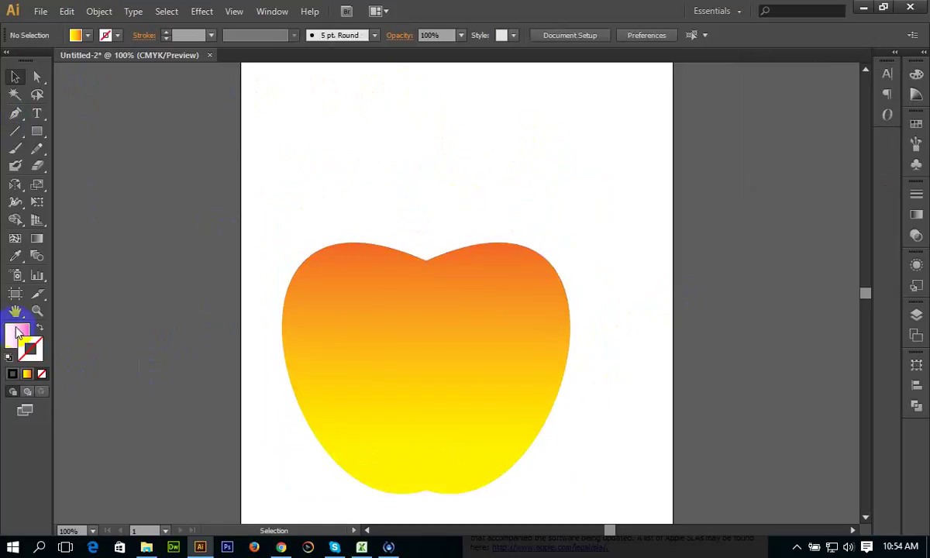
Set no fill with a black stroke and start a Pen path just above the apple
{"action": "left_click", "coordinate": [12, 373]}
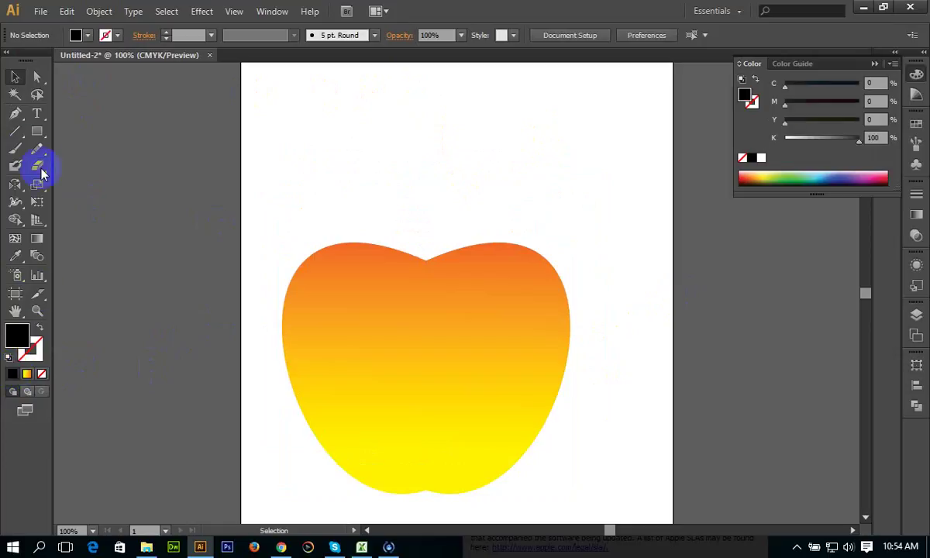
{"action": "left_click", "coordinate": [39, 327]}
{"action": "left_click", "coordinate": [16, 113]}
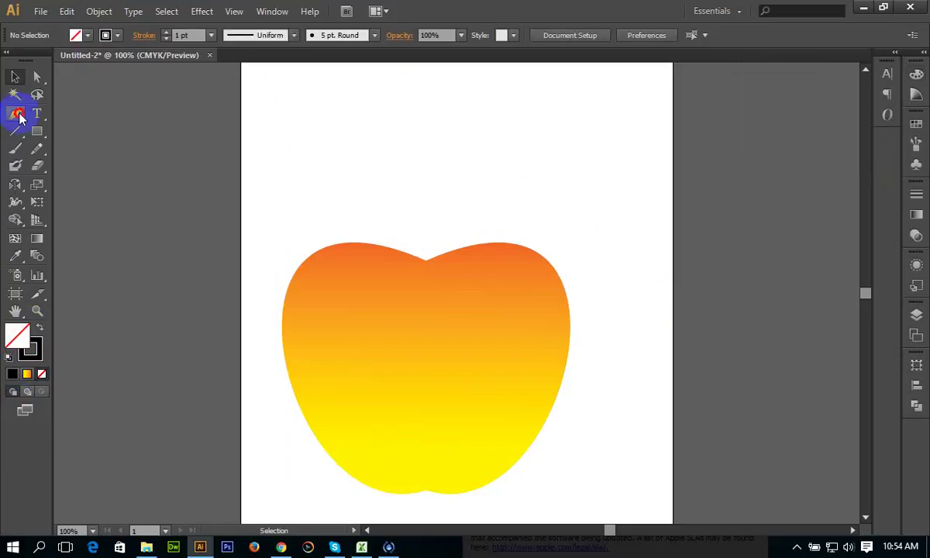
{"action": "left_click", "coordinate": [467, 115]}
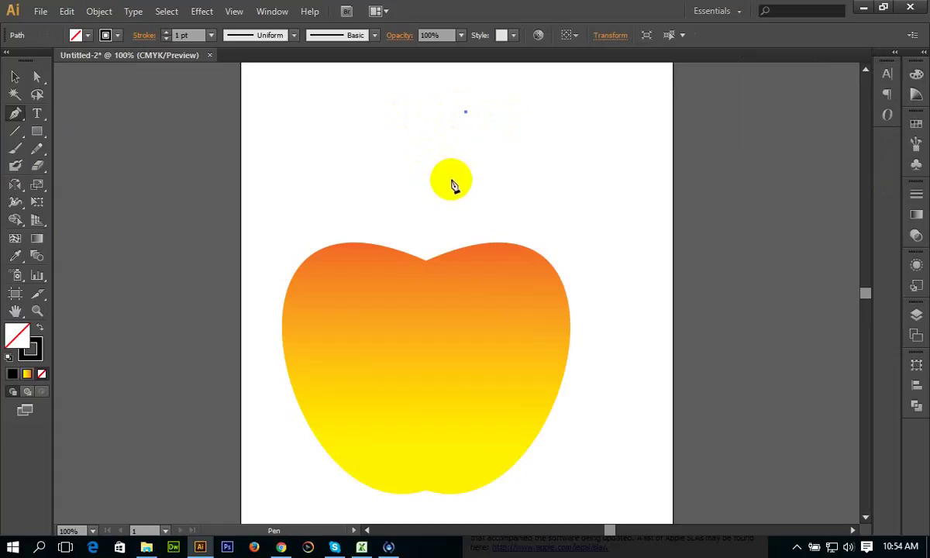
{"action": "key", "text": "Escape"}
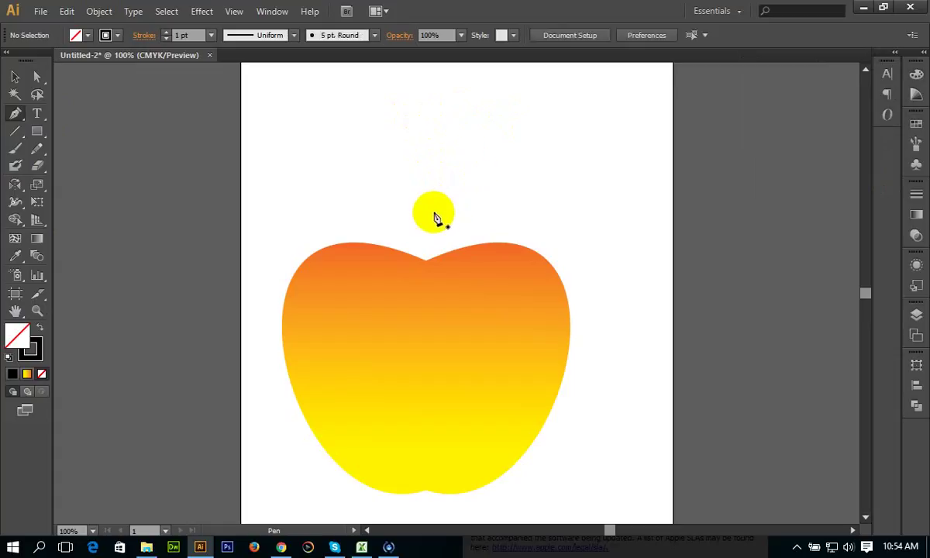
{"action": "left_click", "coordinate": [432, 212]}
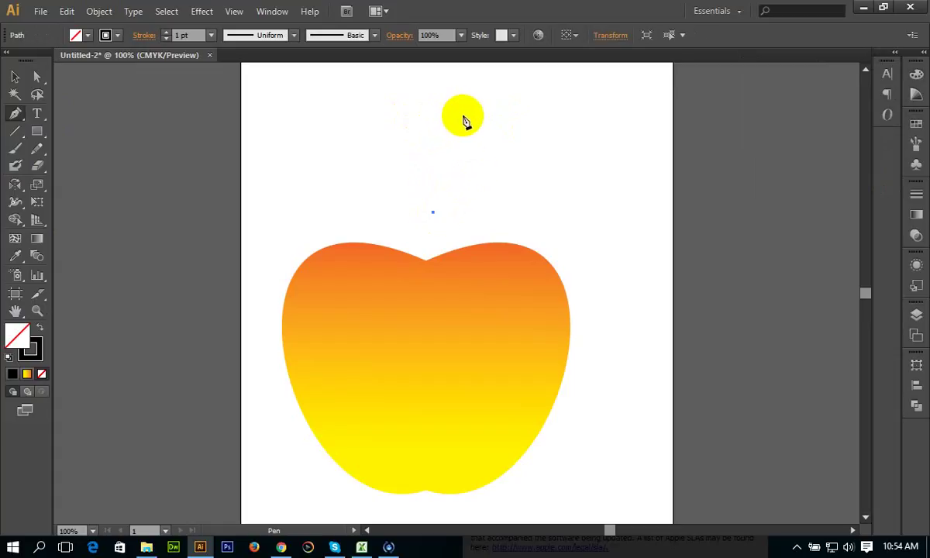
Draw a curved top point, a right-edge point, and close the stem outline at its base, then select it
{"action": "mouse_move", "coordinate": [508, 116]}
{"action": "left_mouse_down"}
{"action": "mouse_move", "coordinate": [531, 114]}
{"action": "mouse_move", "coordinate": [503, 115]}
{"action": "left_mouse_up"}
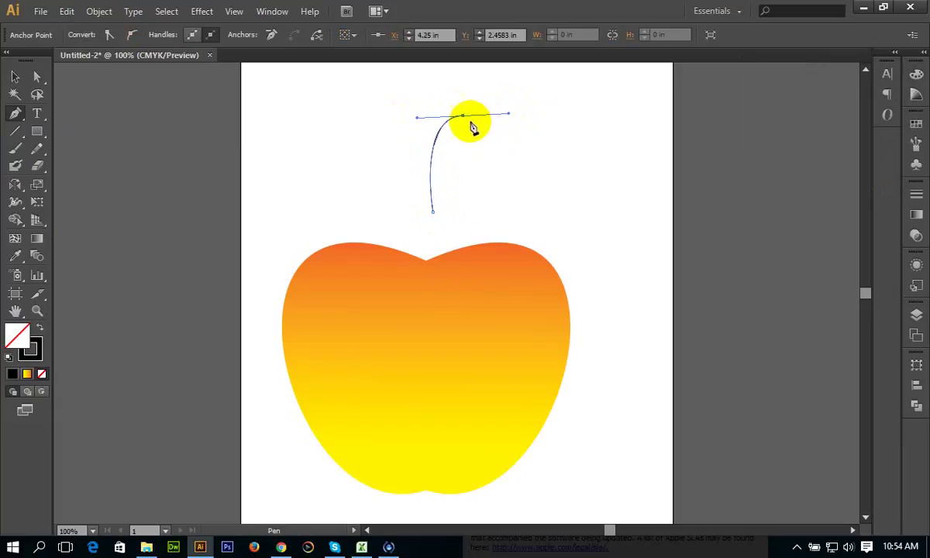
{"action": "left_click", "coordinate": [462, 115]}
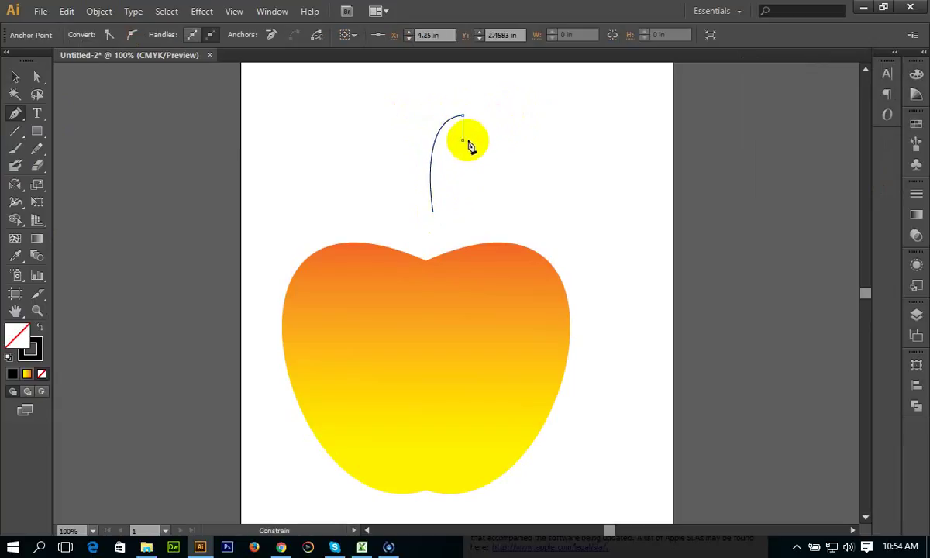
{"action": "left_click_drag", "start_coordinate": [468, 144], "coordinate": [465, 142]}
{"action": "left_click_drag", "start_coordinate": [434, 213], "coordinate": [437, 254]}
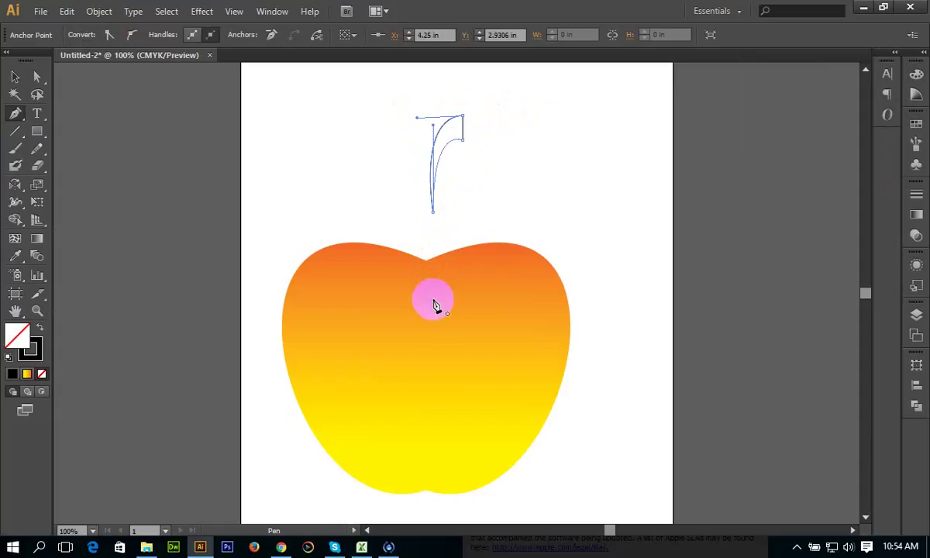
{"action": "left_click_drag", "start_coordinate": [431, 300], "coordinate": [434, 304]}
{"action": "left_click", "coordinate": [16, 76]}
{"action": "left_click", "coordinate": [247, 127]}
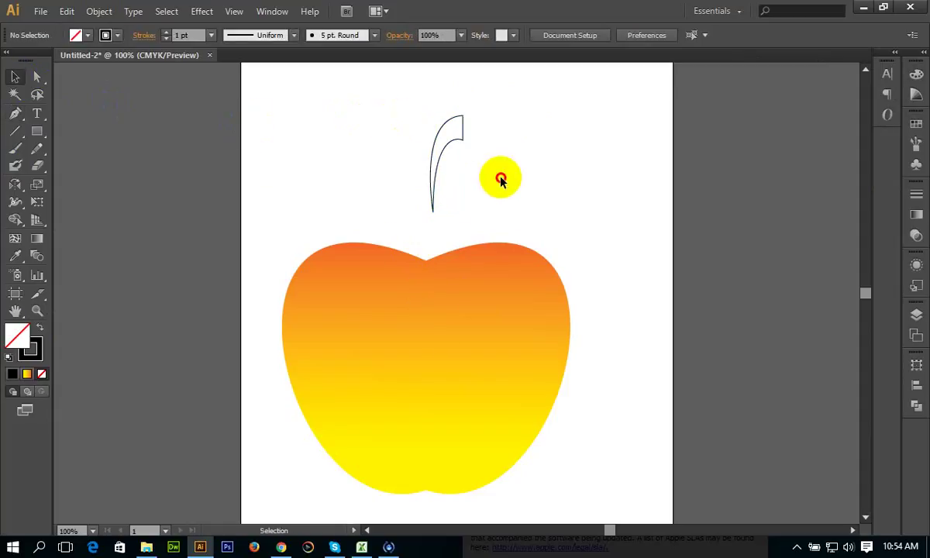
{"action": "left_click_drag", "start_coordinate": [501, 178], "coordinate": [410, 131]}
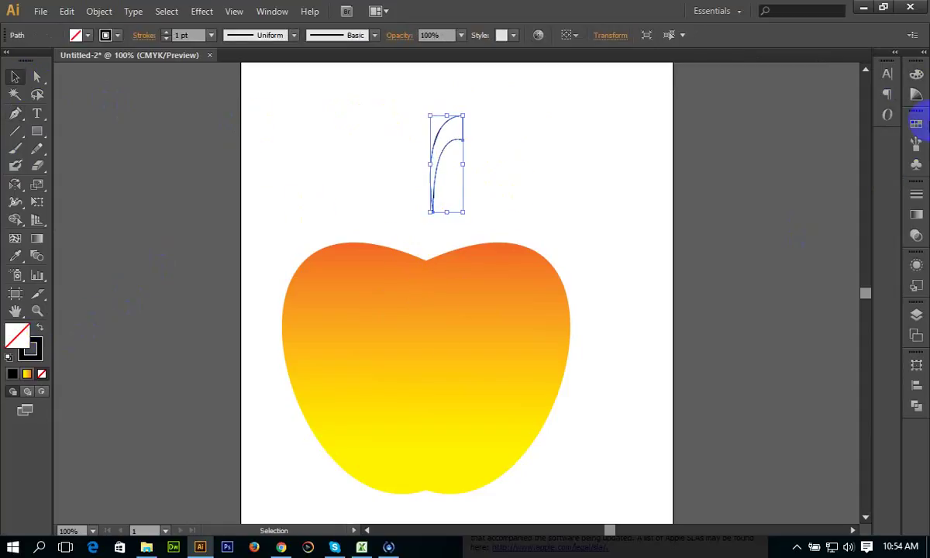
Fill the stem with green C100 M0 Y100 K0 in the Color panel
{"action": "left_click", "coordinate": [917, 74]}
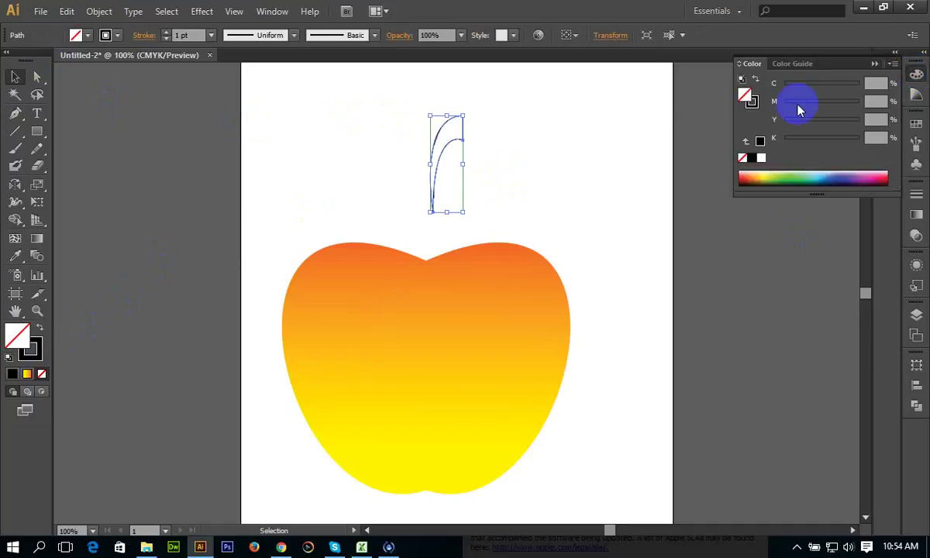
{"action": "left_click_drag", "start_coordinate": [805, 83], "coordinate": [859, 83]}
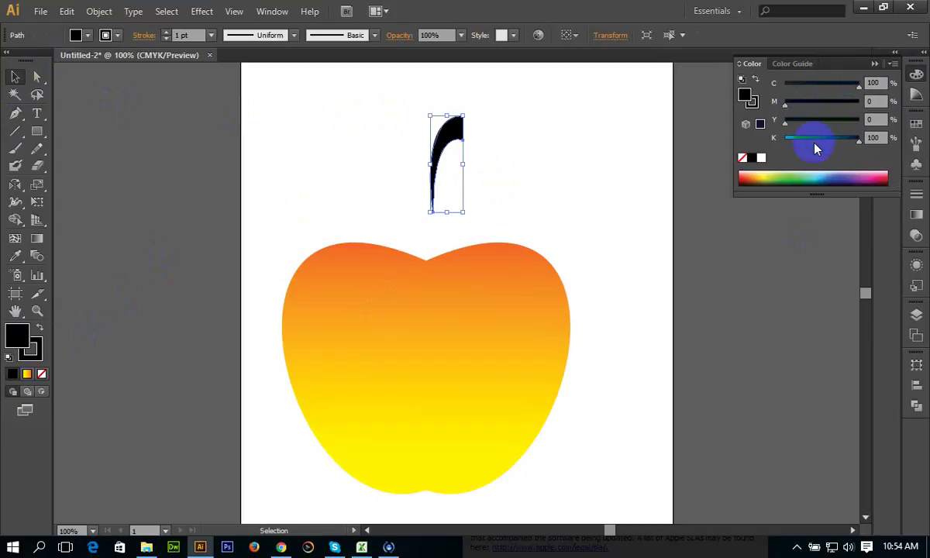
{"action": "left_click_drag", "start_coordinate": [815, 146], "coordinate": [784, 138]}
{"action": "type", "text": "100"}
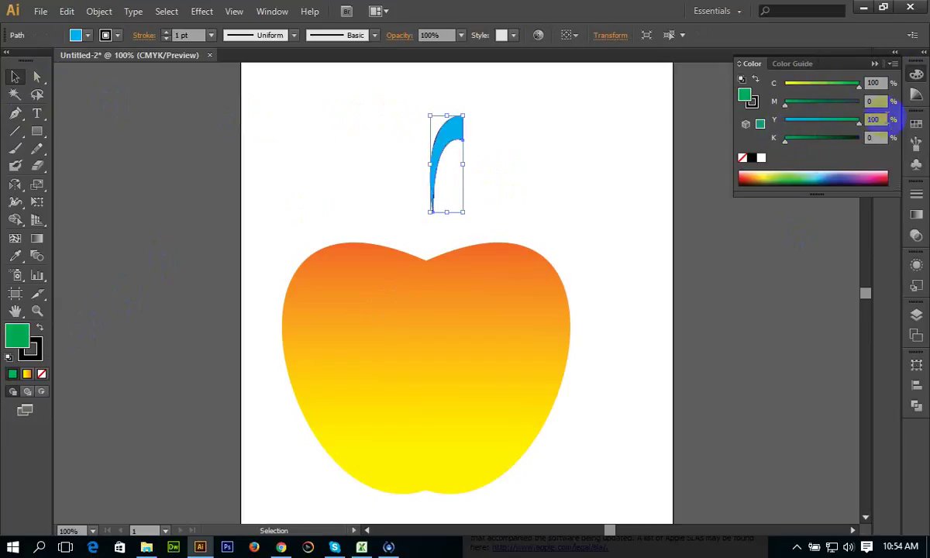
{"action": "key", "text": "Return"}
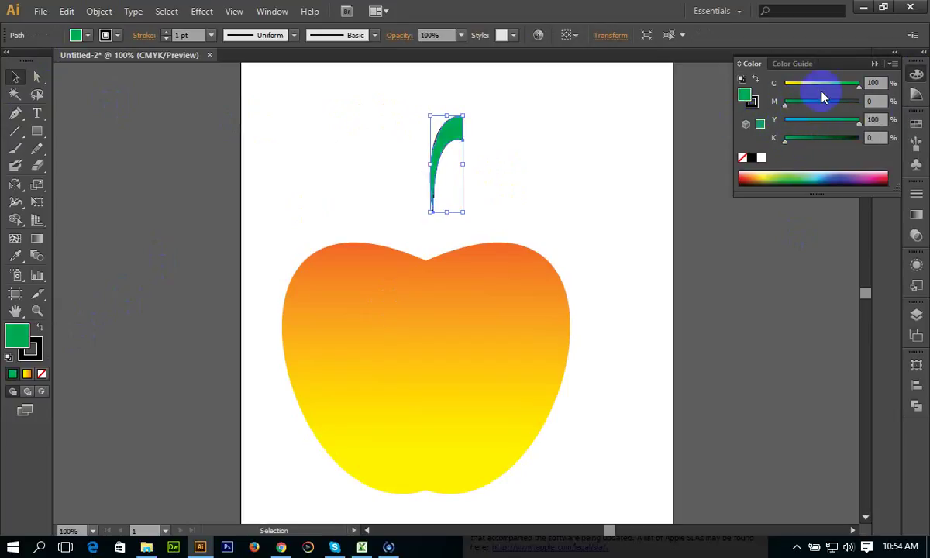
{"action": "left_click", "coordinate": [539, 151]}
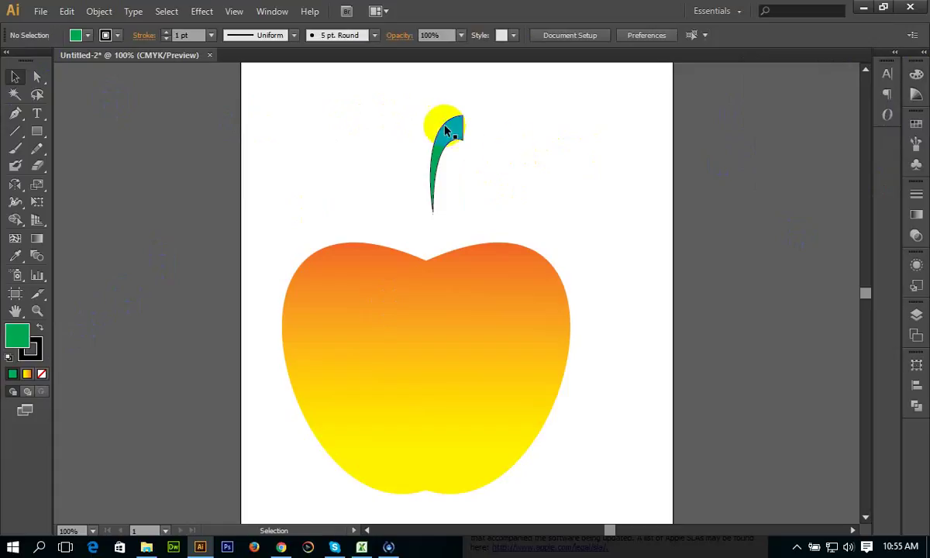
Set the stem's stroke to None
{"action": "left_click", "coordinate": [443, 120]}
{"action": "left_click", "coordinate": [38, 350]}
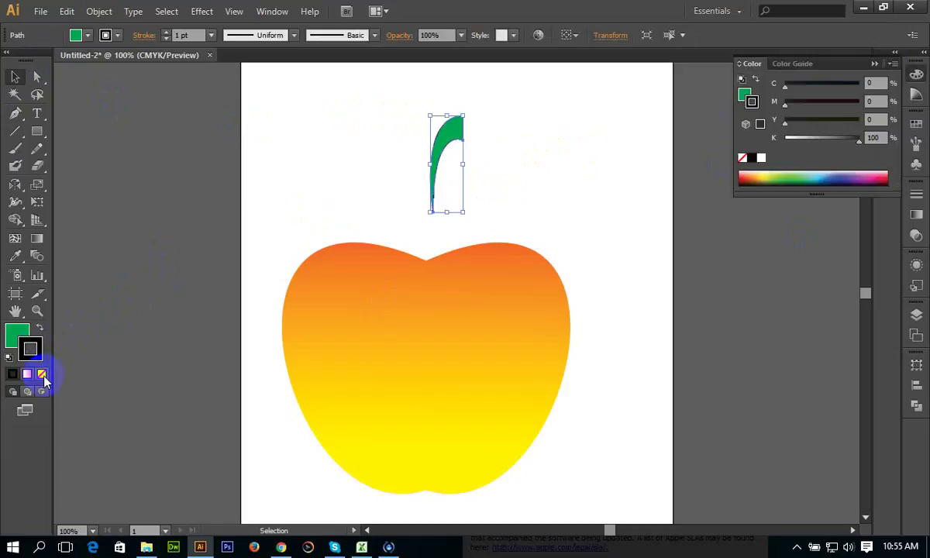
{"action": "left_click", "coordinate": [41, 374]}
{"action": "left_click", "coordinate": [423, 113]}
{"action": "left_click", "coordinate": [460, 149]}
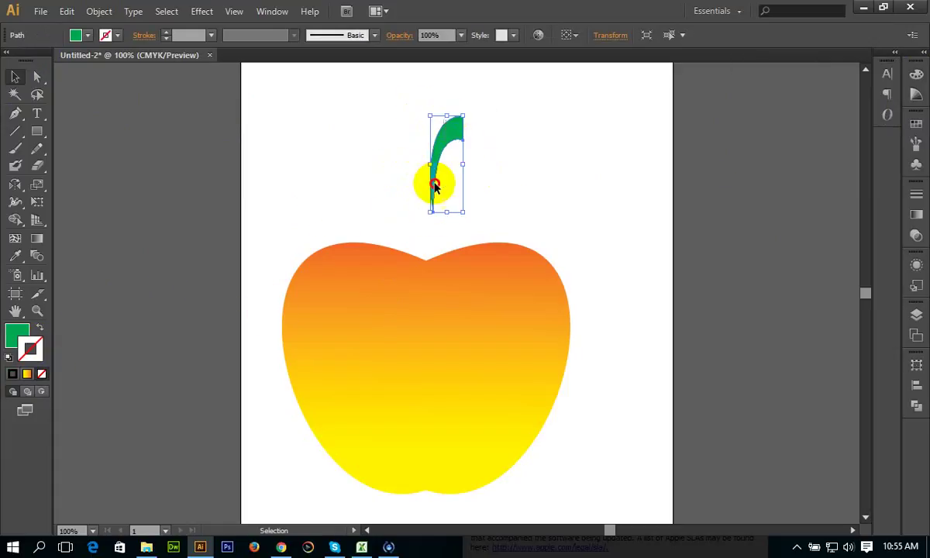
Move the stem down so its base sits in the apple's top dip
{"action": "left_click", "coordinate": [478, 158]}
{"action": "mouse_move", "coordinate": [458, 136]}
{"action": "left_mouse_down"}
{"action": "mouse_move", "coordinate": [442, 222]}
{"action": "mouse_move", "coordinate": [455, 206]}
{"action": "left_mouse_up"}
{"action": "left_click_drag", "start_coordinate": [370, 156], "coordinate": [440, 195]}
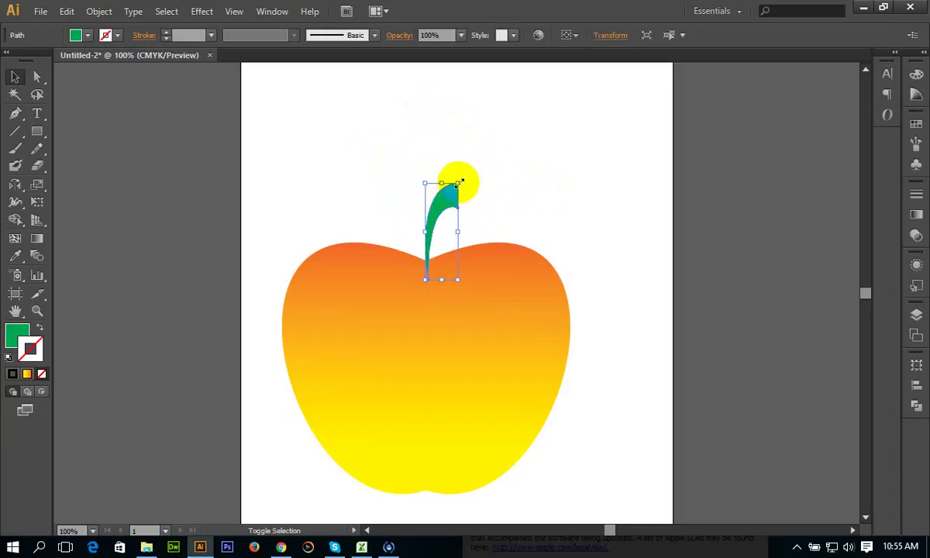
{"action": "left_click_drag", "start_coordinate": [458, 182], "coordinate": [460, 166]}
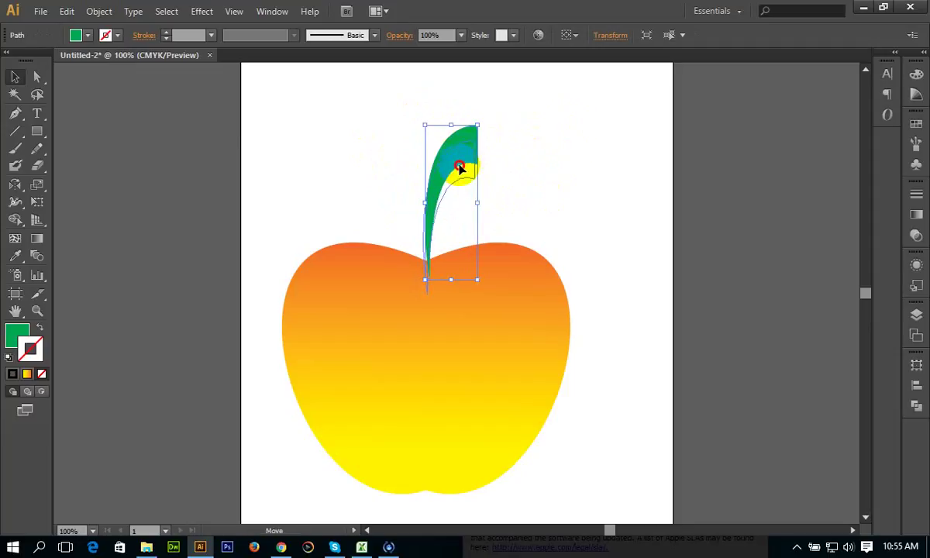
{"action": "left_click_drag", "start_coordinate": [461, 169], "coordinate": [463, 170]}
{"action": "left_click", "coordinate": [552, 163]}
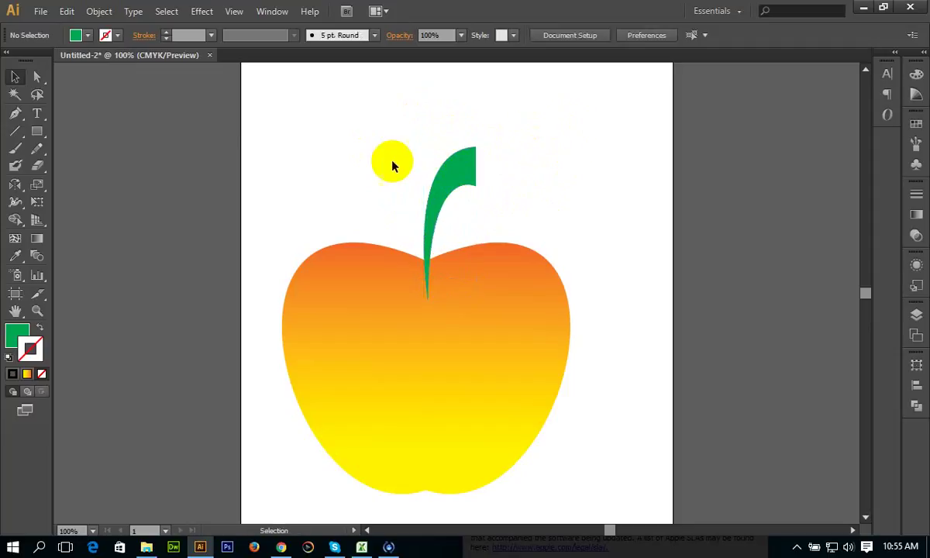
{"action": "left_click_drag", "start_coordinate": [392, 162], "coordinate": [548, 231]}
Send the stem behind the apple with Object > Arrange > Send to Back
{"action": "left_click", "coordinate": [100, 11]}
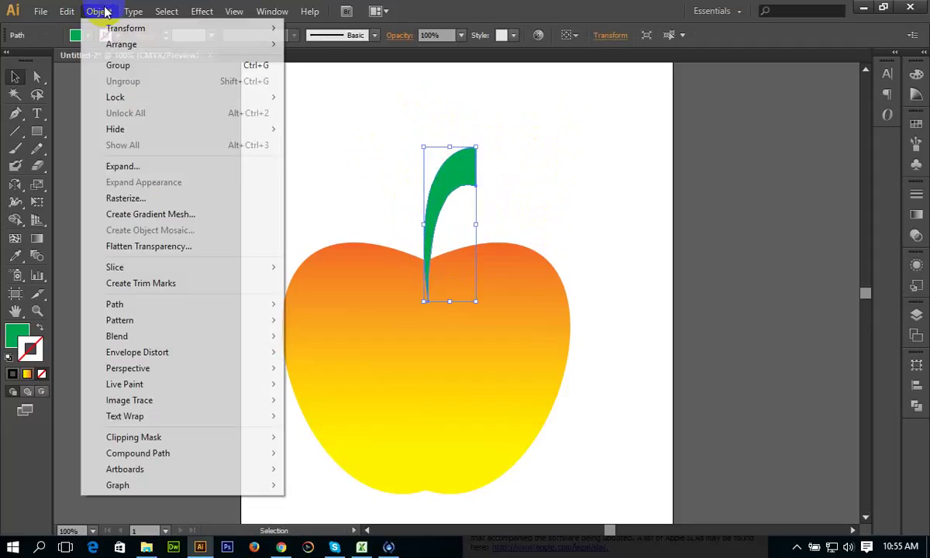
{"action": "mouse_move", "coordinate": [121, 44]}
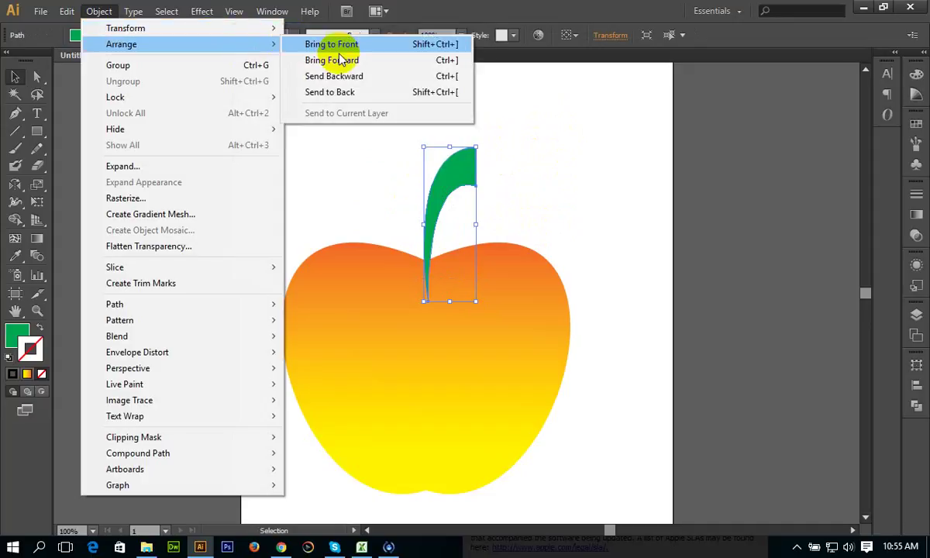
{"action": "left_click", "coordinate": [365, 92]}
{"action": "left_click", "coordinate": [571, 194]}
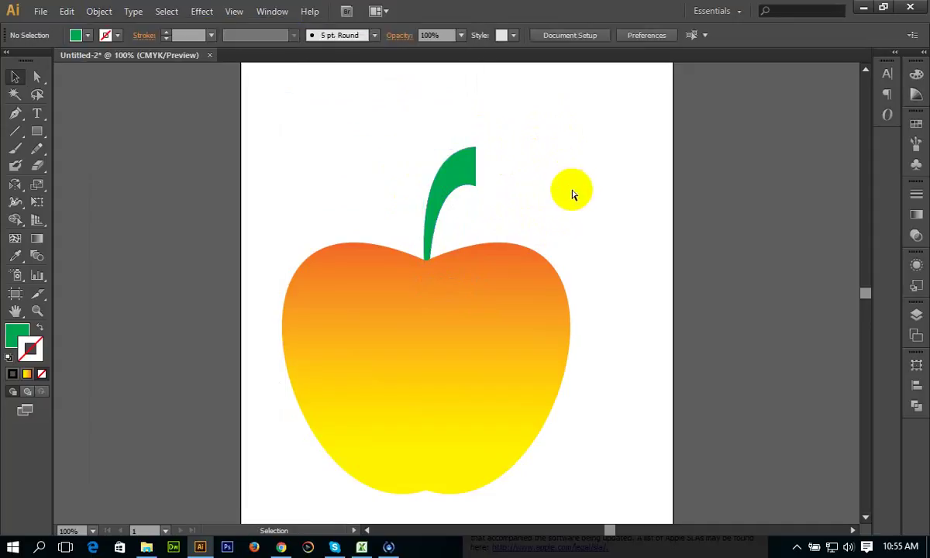
{"action": "key", "text": "ctrl+plus"}
{"action": "key", "text": "ctrl+plus"}
{"action": "key", "text": "ctrl+plus"}
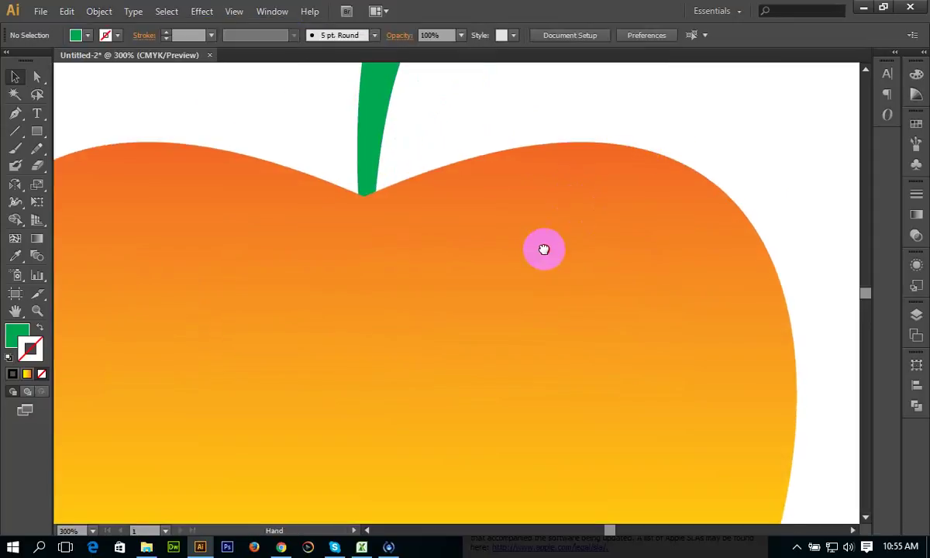
Shorten the stem slightly by dragging its top bounding-box edge down
{"action": "left_click_drag", "start_coordinate": [544, 250], "coordinate": [543, 434]}
{"action": "left_click_drag", "start_coordinate": [552, 227], "coordinate": [534, 320]}
{"action": "left_click", "coordinate": [457, 232]}
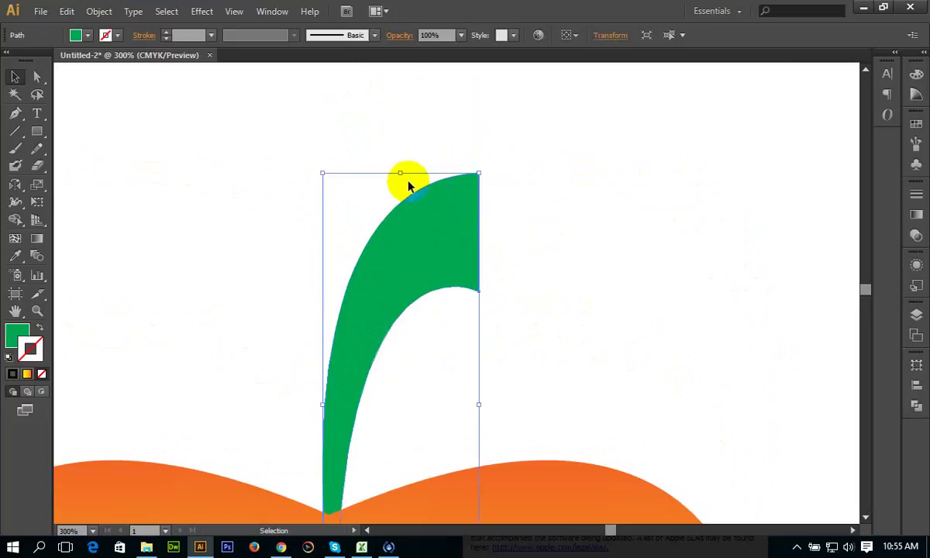
{"action": "left_click_drag", "start_coordinate": [400, 175], "coordinate": [399, 197]}
{"action": "left_click", "coordinate": [548, 279]}
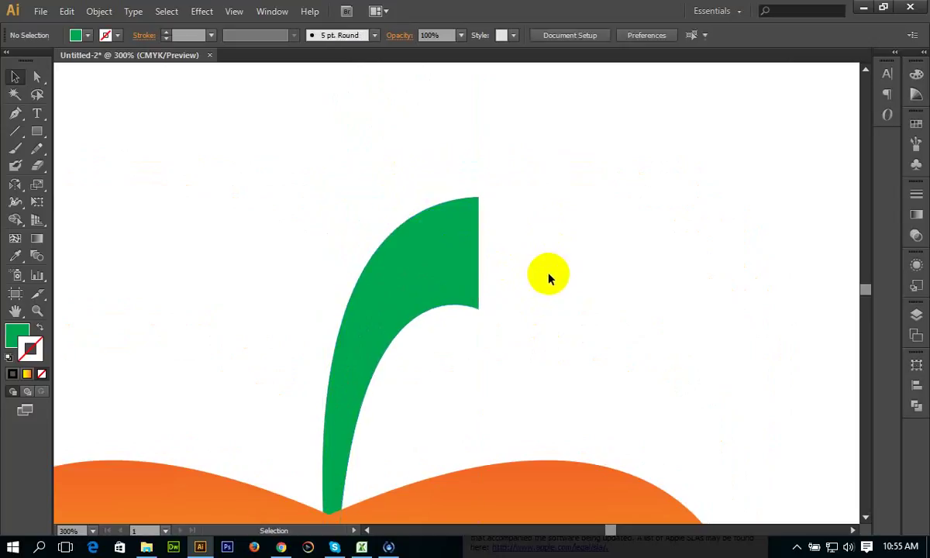
Zoom out and select the stem and apple body together
{"action": "key", "text": "ctrl+minus"}
{"action": "key", "text": "ctrl+minus"}
{"action": "key", "text": "ctrl+minus"}
{"action": "key", "text": "ctrl+minus"}
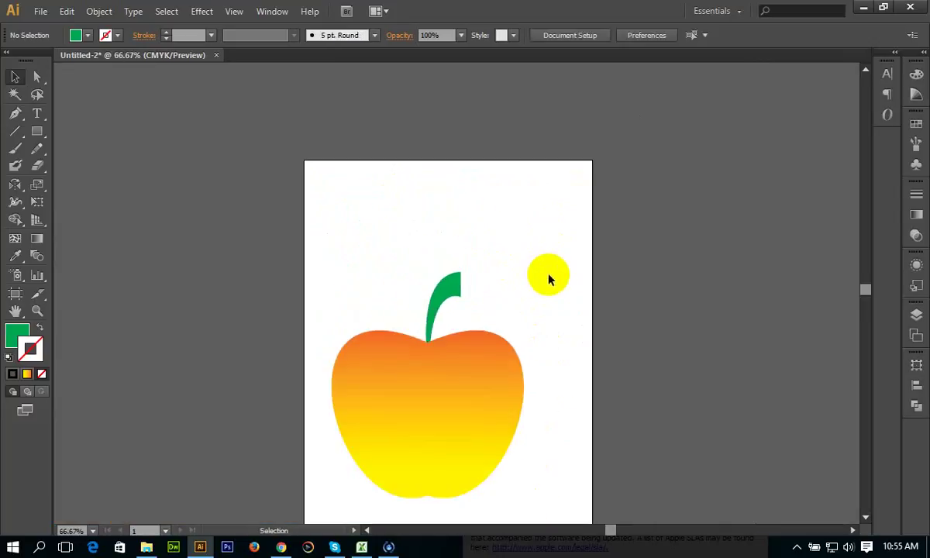
{"action": "left_click_drag", "start_coordinate": [346, 359], "coordinate": [422, 214]}
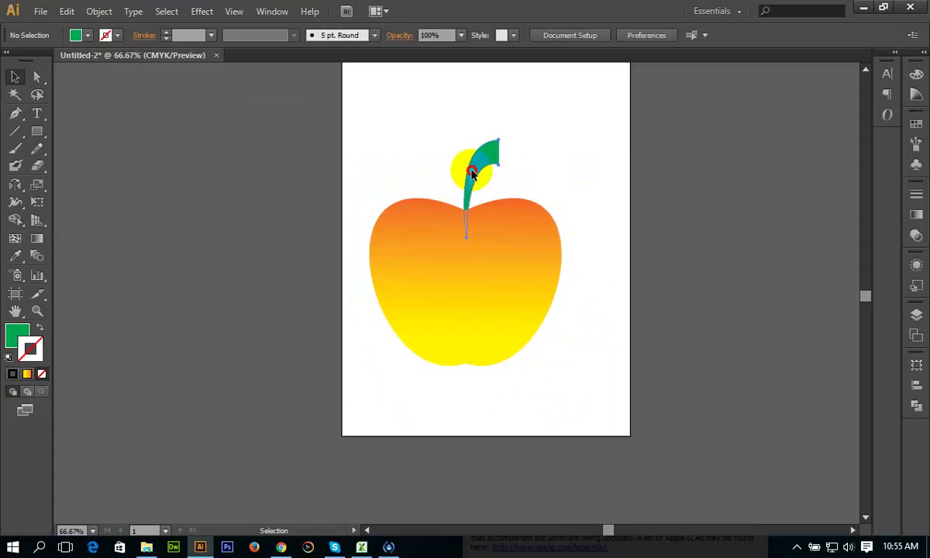
{"action": "left_click", "coordinate": [469, 175]}
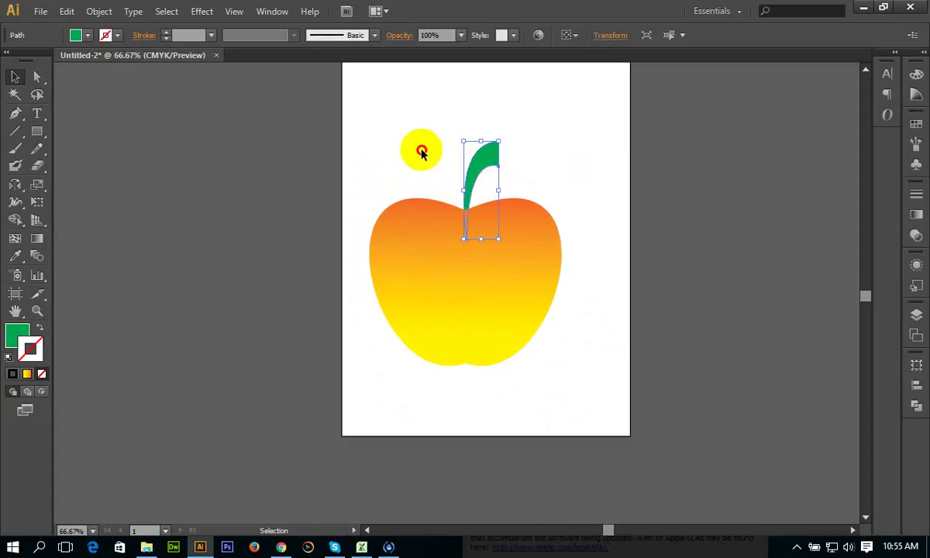
{"action": "left_click_drag", "start_coordinate": [421, 149], "coordinate": [575, 398]}
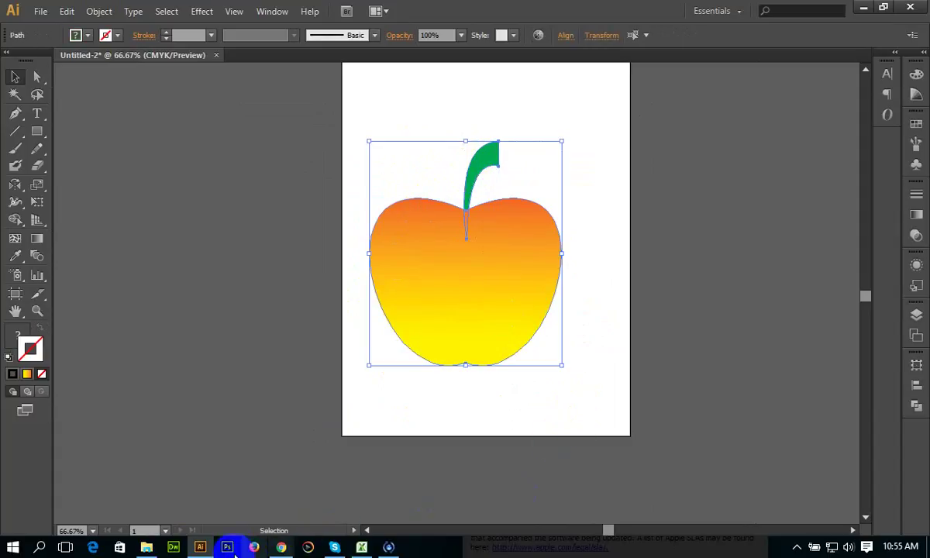
{"action": "left_click", "coordinate": [796, 547]}
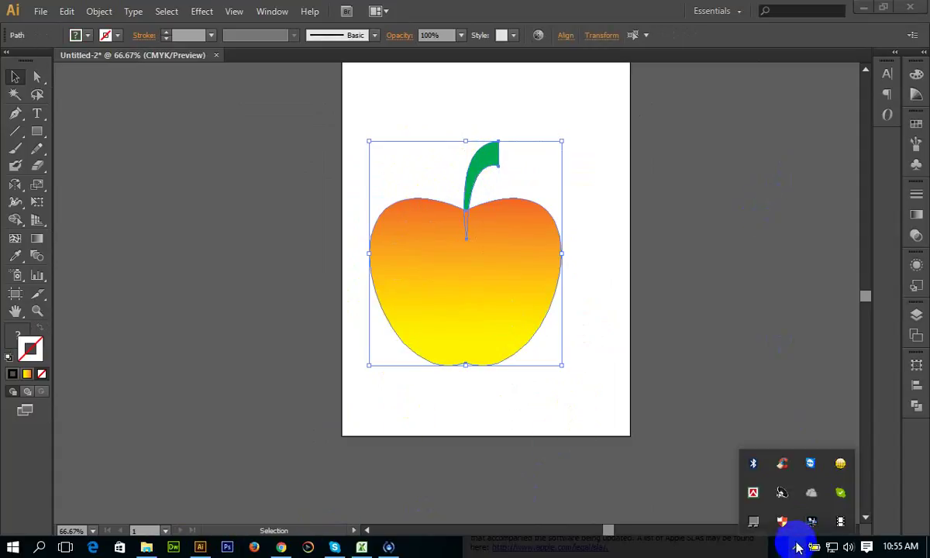